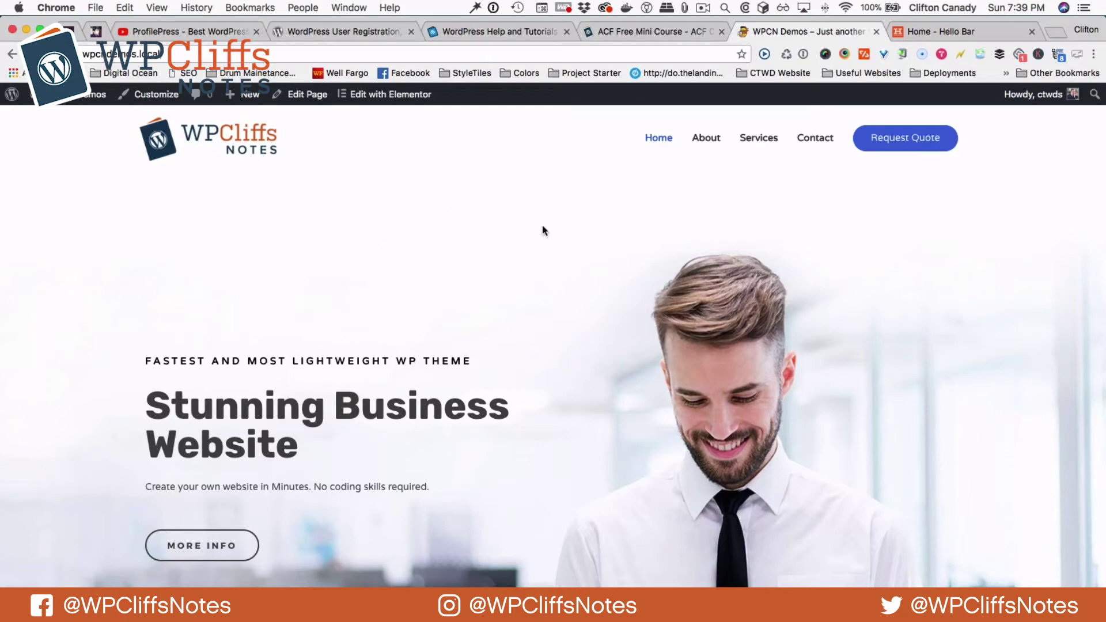
# - Type wpcndemos.local into the Hello Bar homepage website field and begin free account creation
pyautogui.click(945, 34)
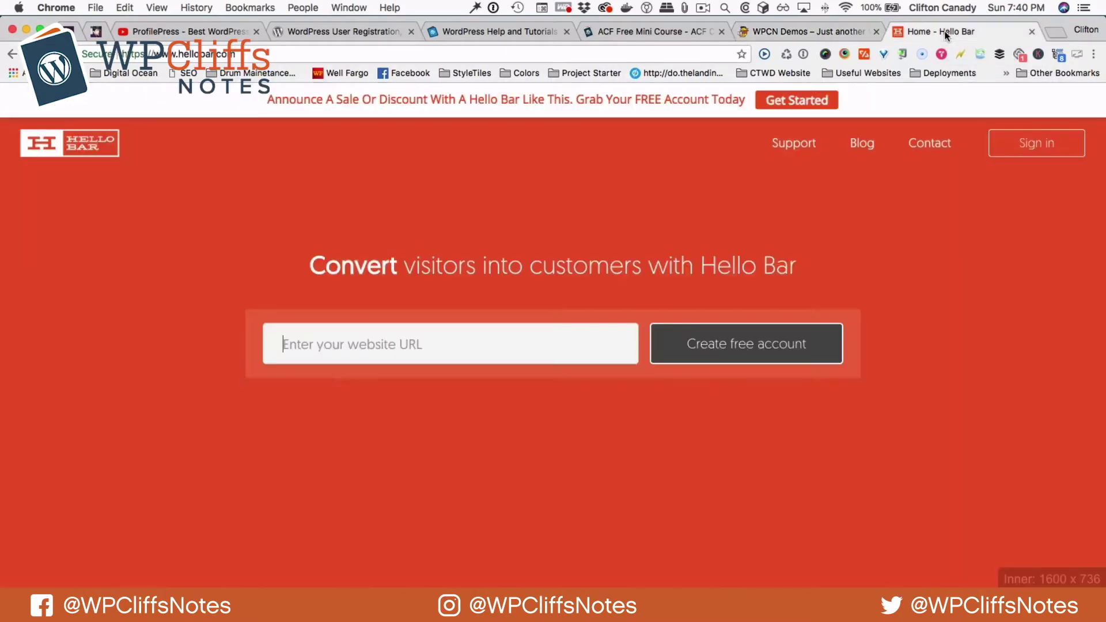
pyautogui.click(297, 343)
pyautogui.write('w')
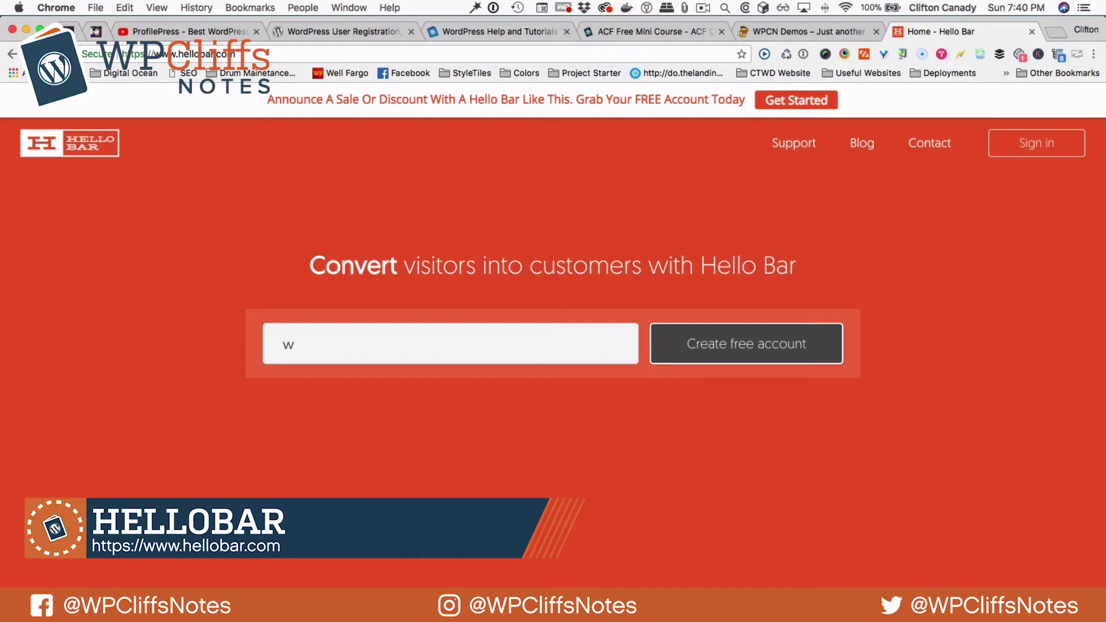
pyautogui.write('pcndemos.local')
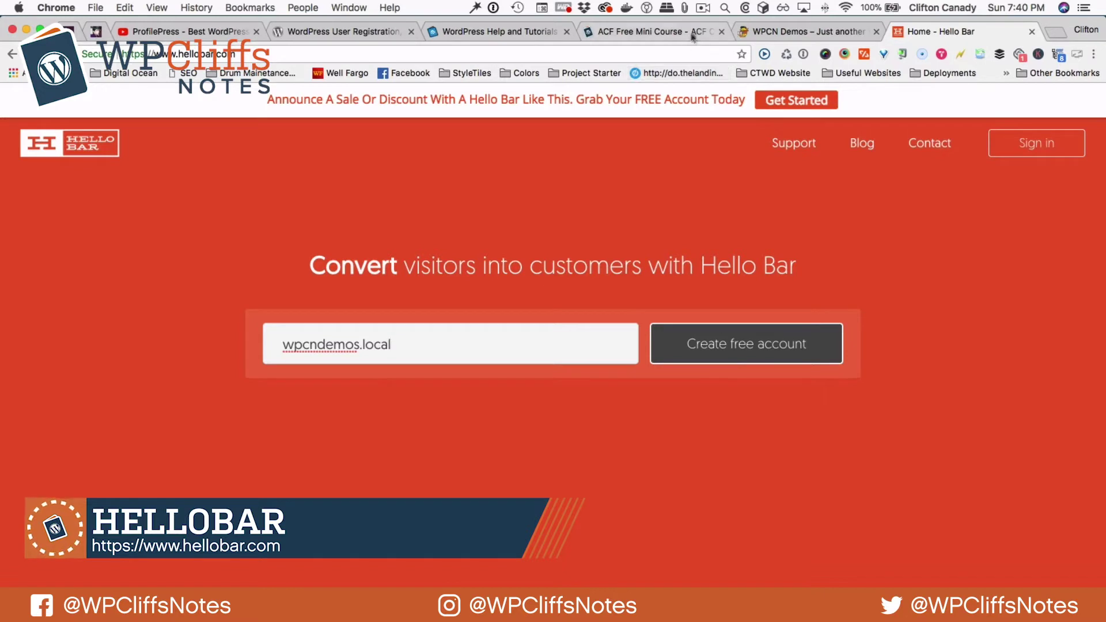
pyautogui.click(760, 348)
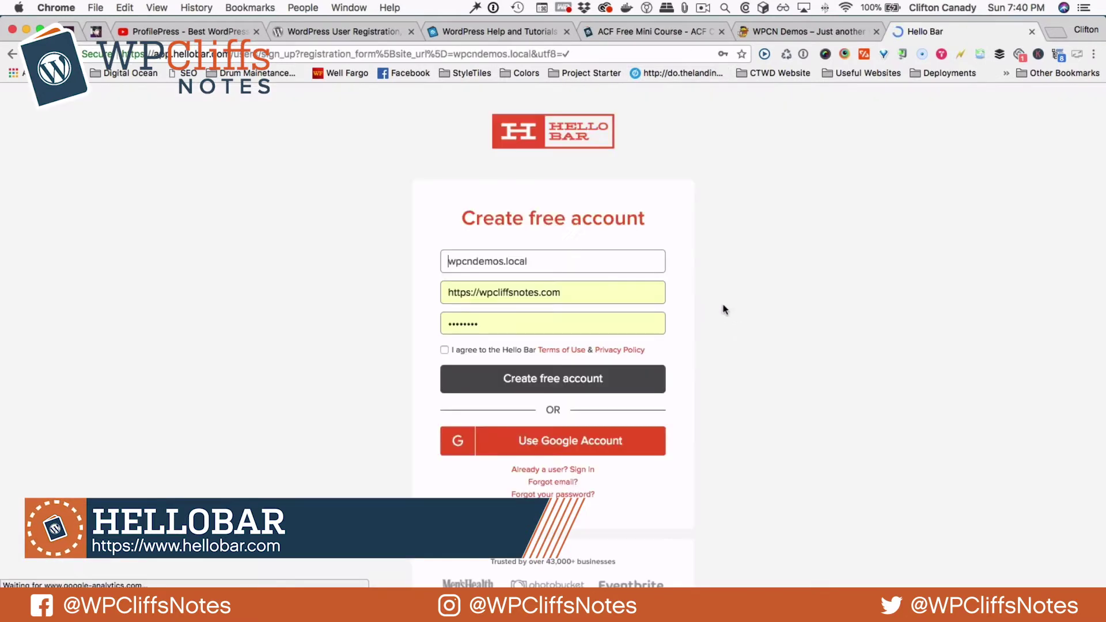
# - Dismiss the autofill suggestions and switch to signing in with an existing account
pyautogui.doubleClick(494, 292)
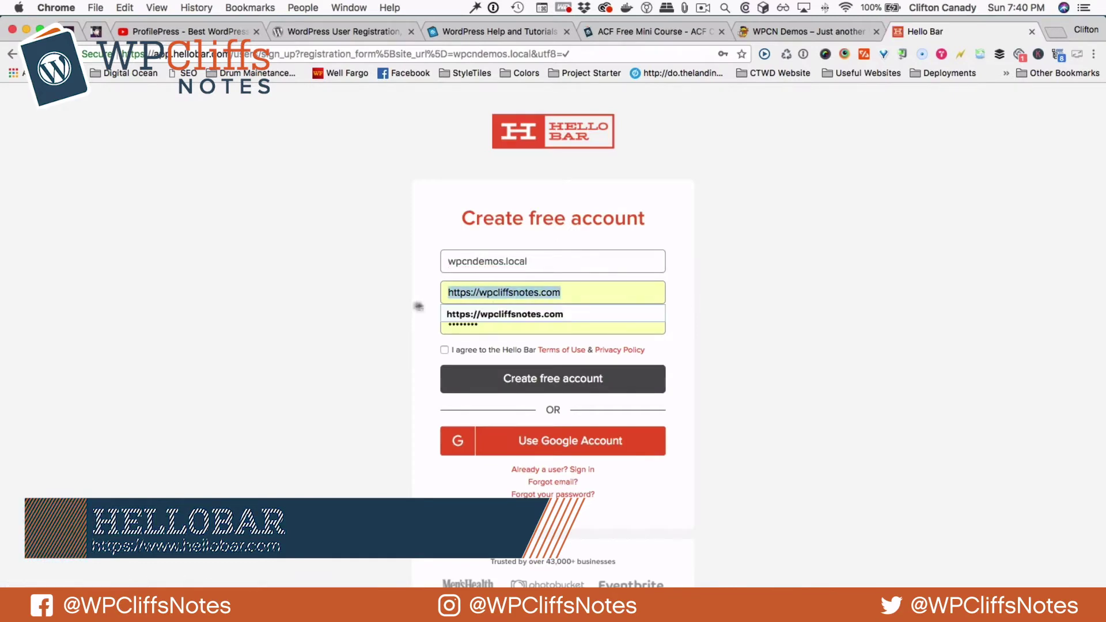
pyautogui.click(308, 316)
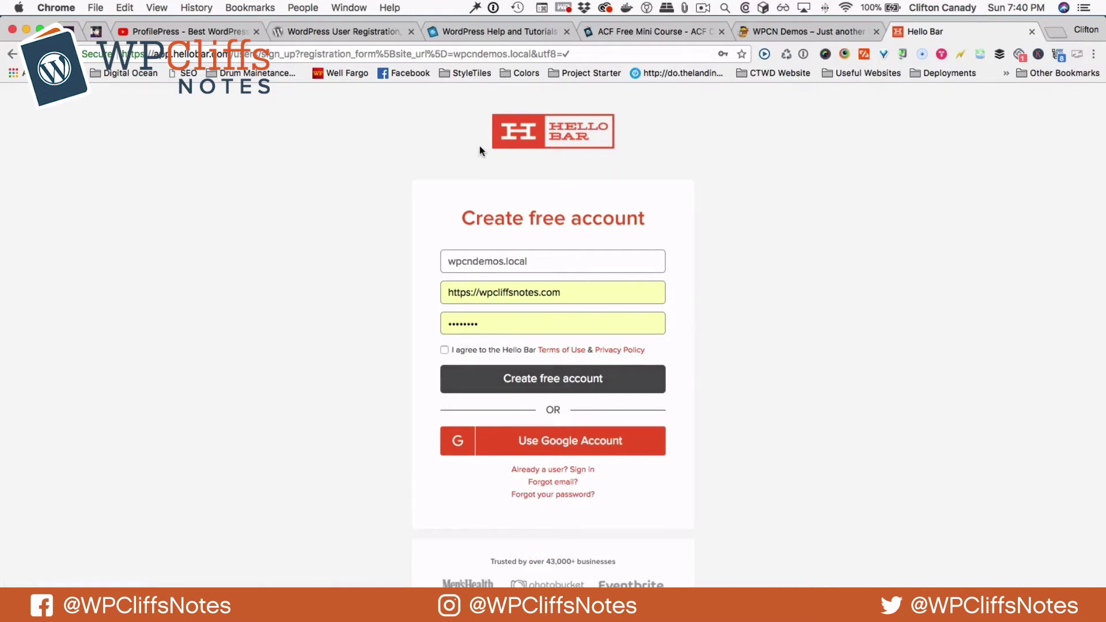
pyautogui.click(552, 469)
# - Sign in with a saved account email, retrying with a different saved email
pyautogui.click(528, 269)
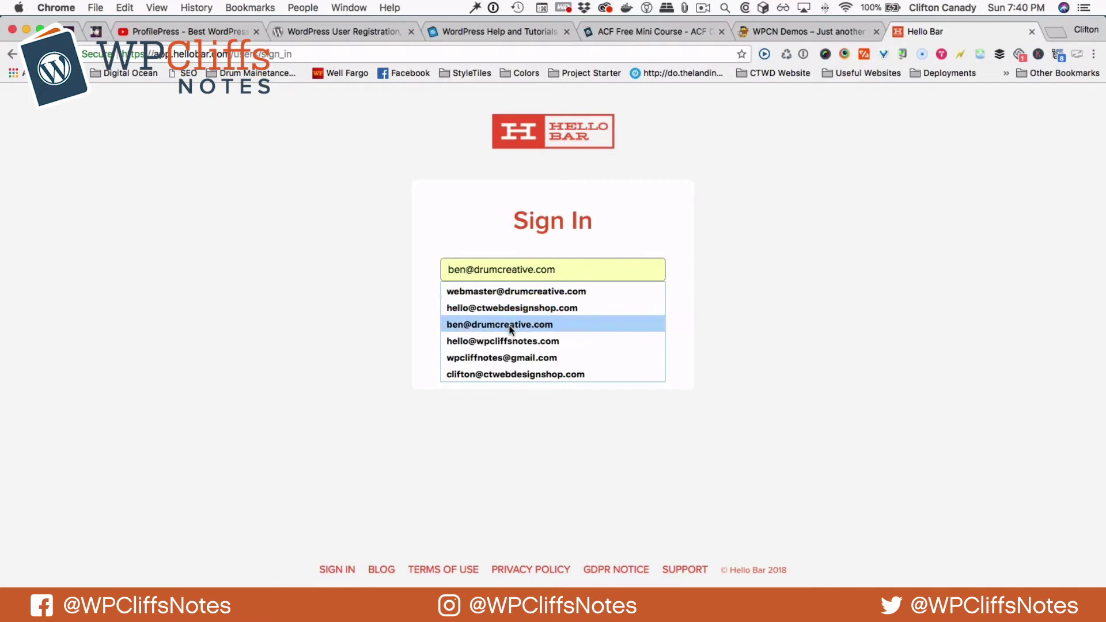
pyautogui.click(502, 341)
pyautogui.click(526, 312)
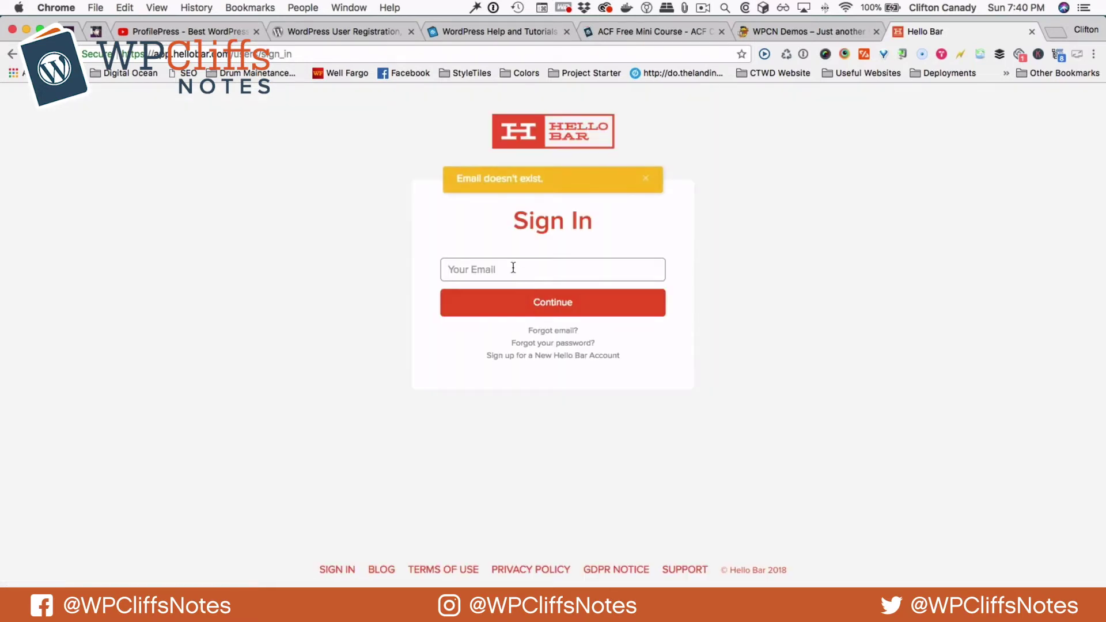
pyautogui.click(512, 268)
pyautogui.click(455, 358)
pyautogui.click(539, 303)
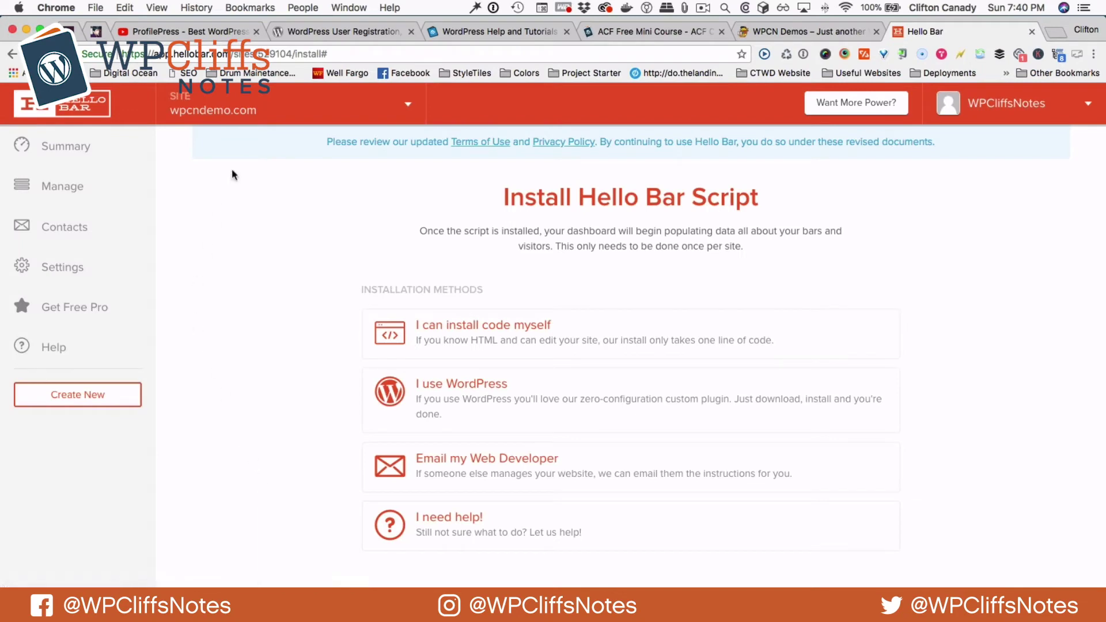
# - Add the wpcndemos demo address as a new site, replacing the suggested .com ending
pyautogui.click(239, 116)
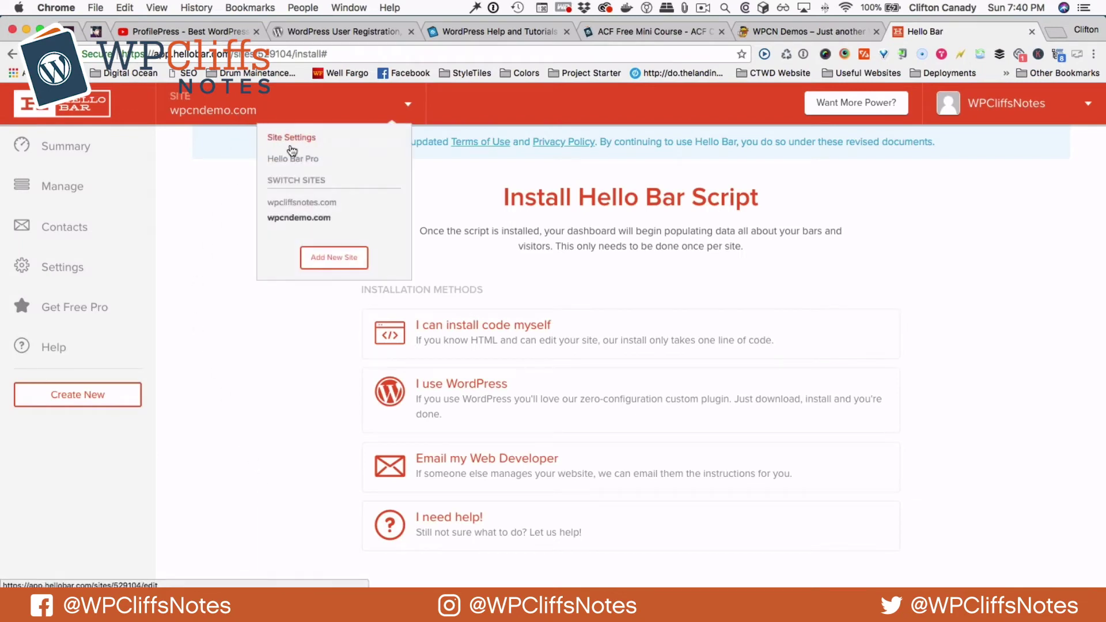
pyautogui.click(332, 262)
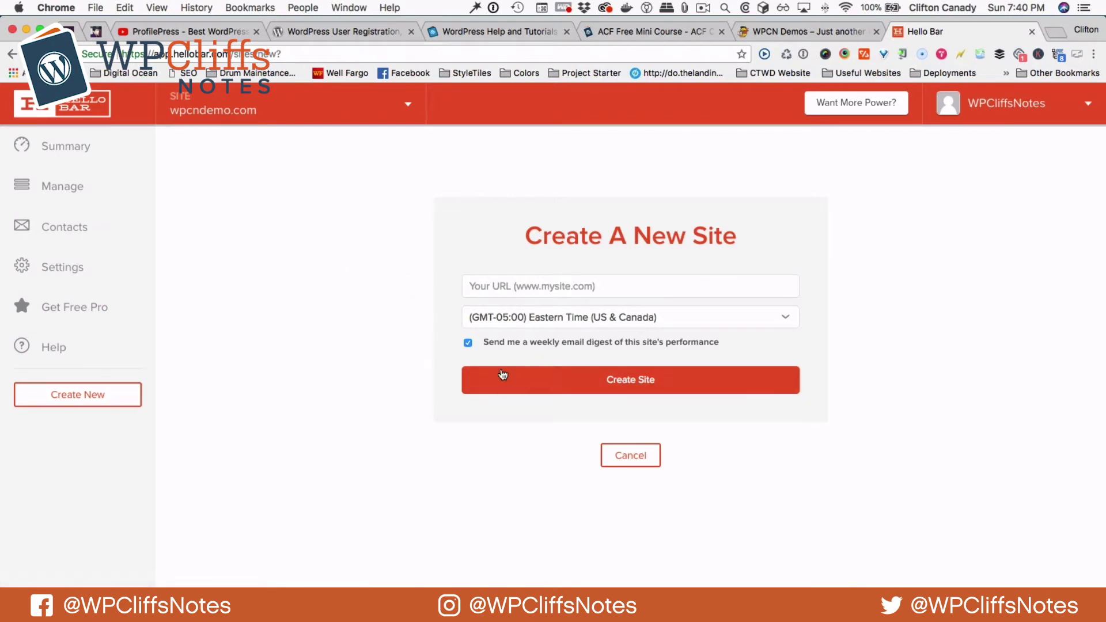
pyautogui.click(499, 286)
pyautogui.click(501, 308)
pyautogui.moveTo(518, 286); pyautogui.dragTo(588, 291)
pyautogui.write('s.local')
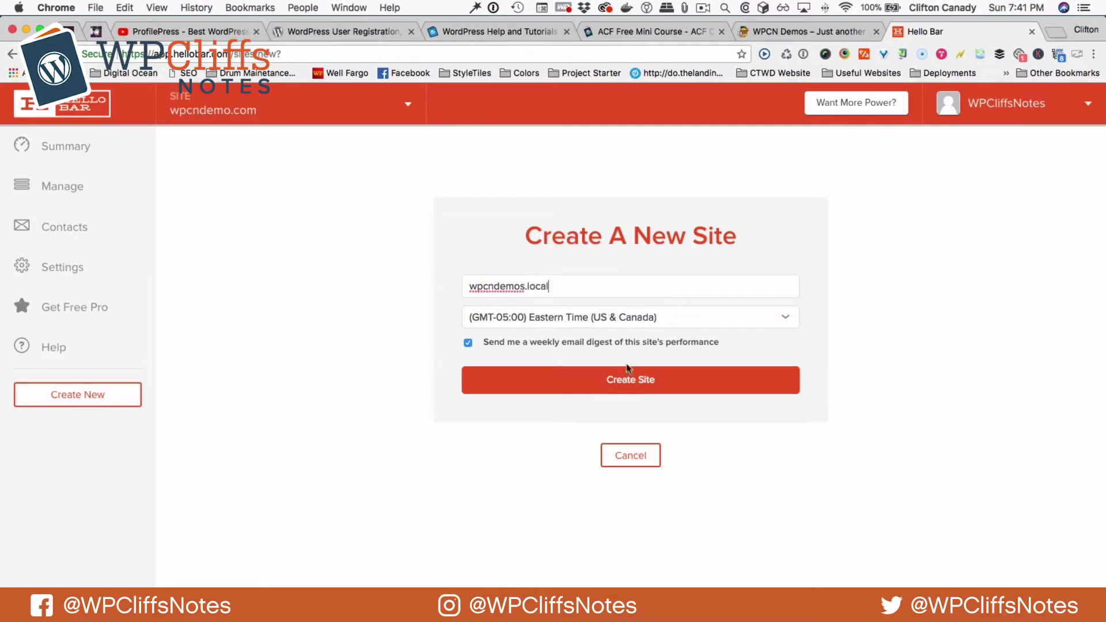
pyautogui.click(633, 380)
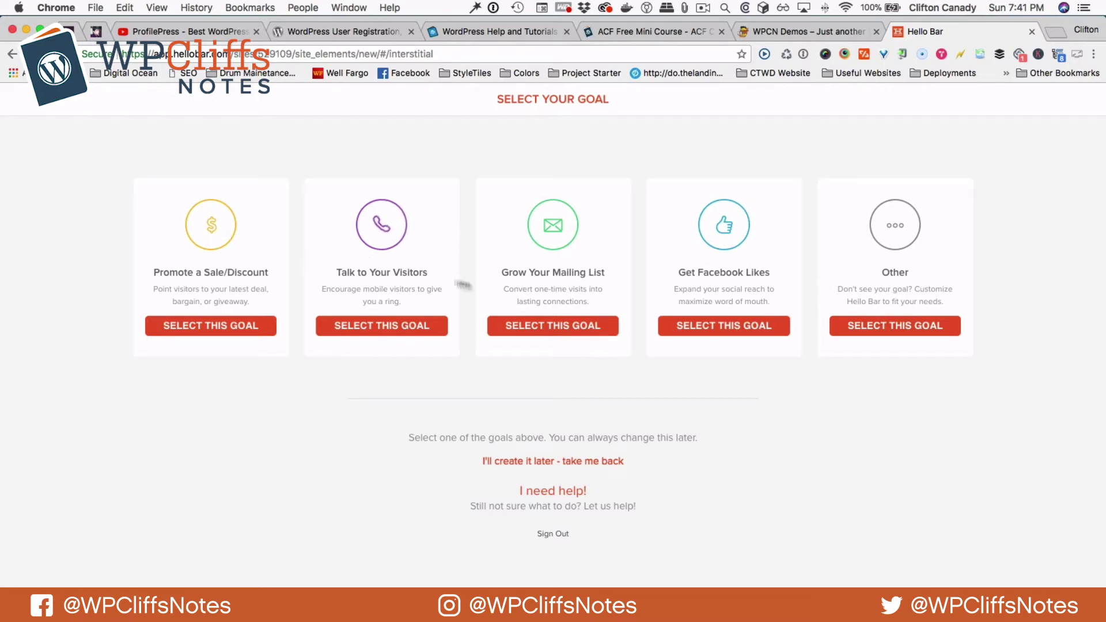
# - Choose the Grow Your Mailing List goal, keeping the default message and Subscribe button text
pyautogui.click(558, 333)
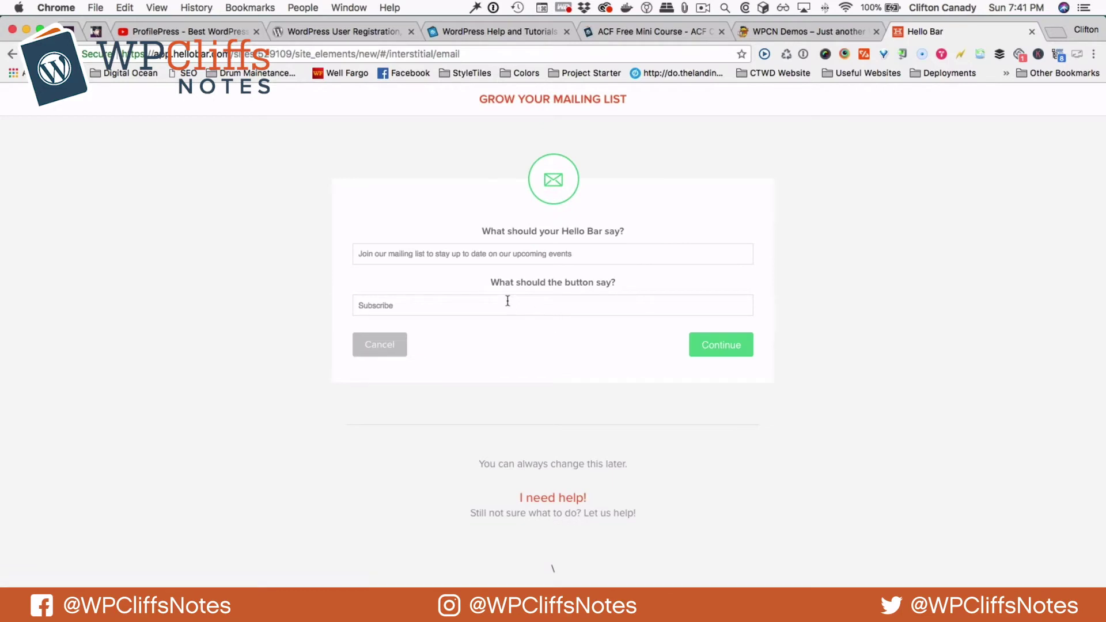
pyautogui.click(422, 301)
pyautogui.click(394, 256)
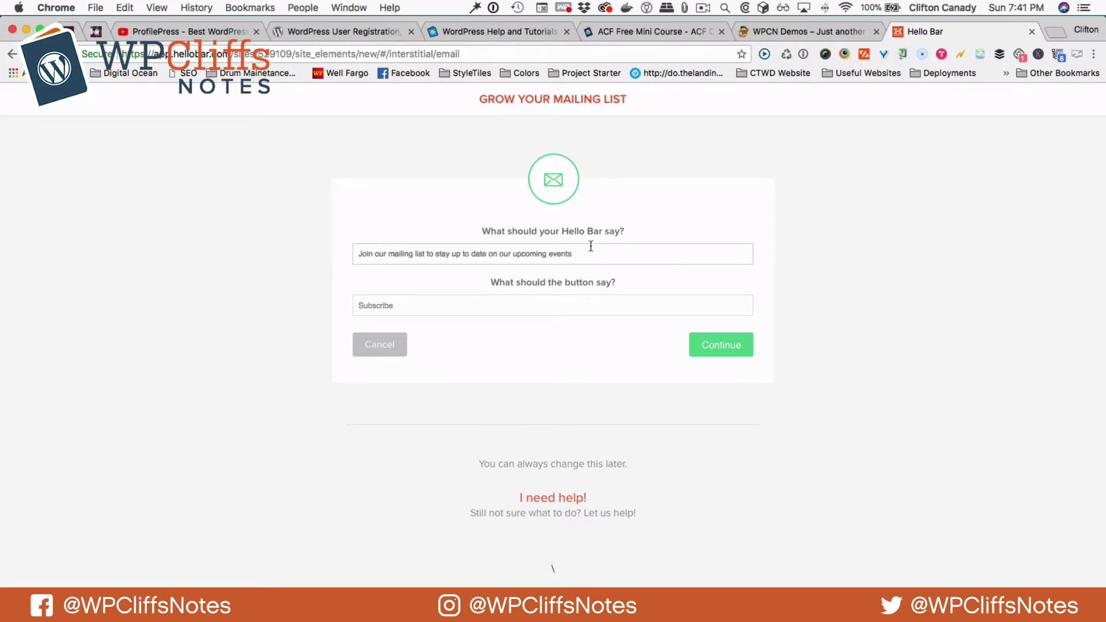
pyautogui.moveTo(578, 254); pyautogui.dragTo(348, 239)
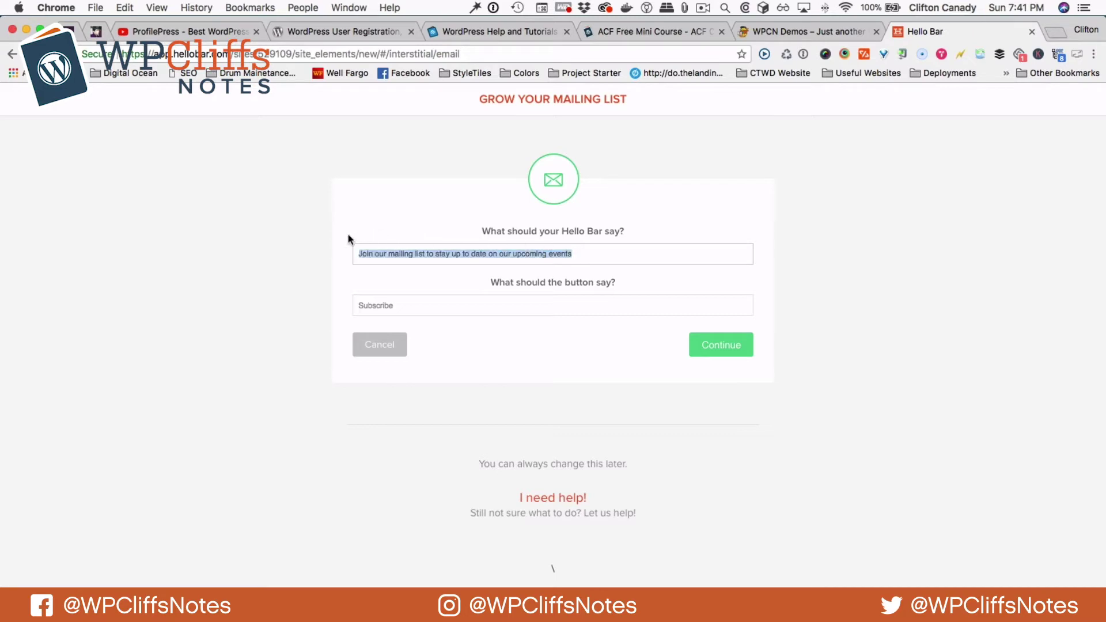
pyautogui.click(354, 249)
pyautogui.tripleClick(366, 249)
pyautogui.tripleClick(375, 304)
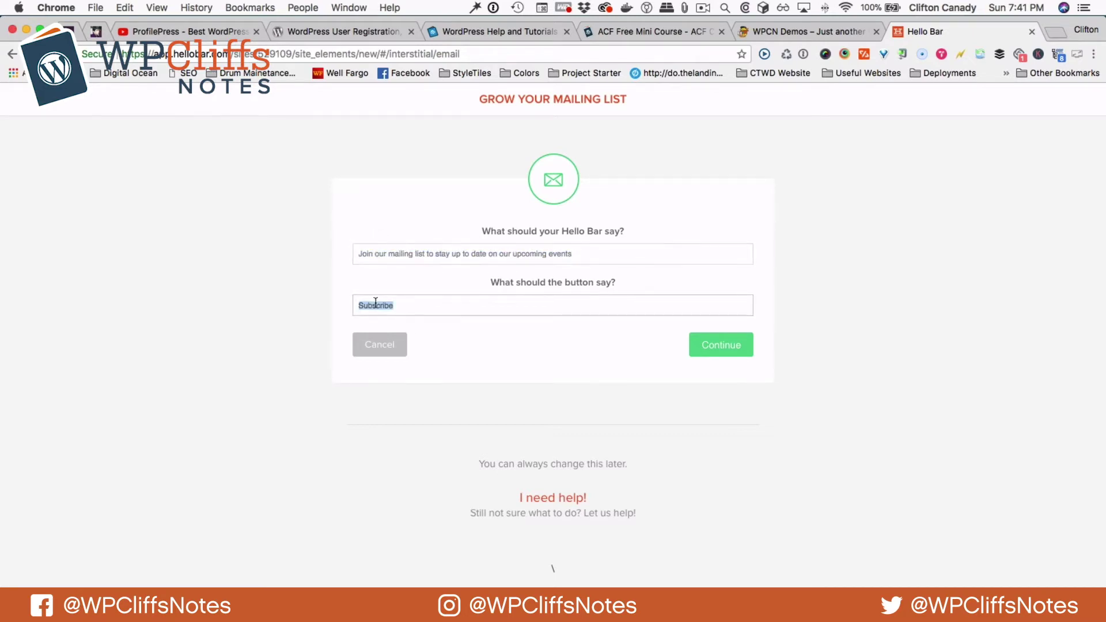
pyautogui.click(725, 344)
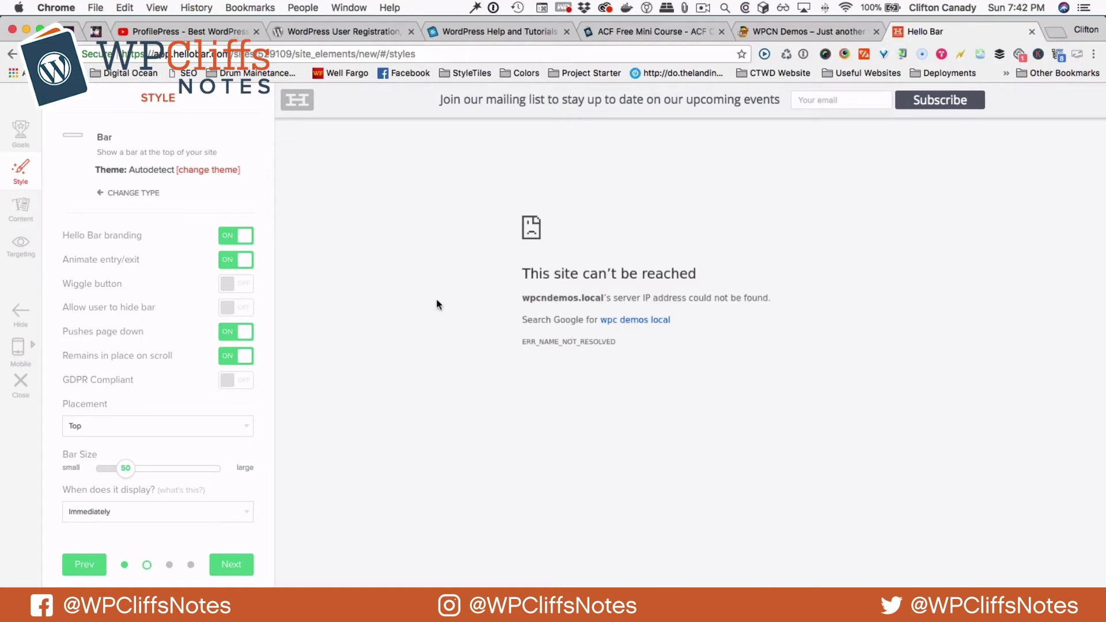
# - Try the Modal, Slider and Page Takeover layouts with Marigold and Hello Bar Classic themes
pyautogui.click(128, 193)
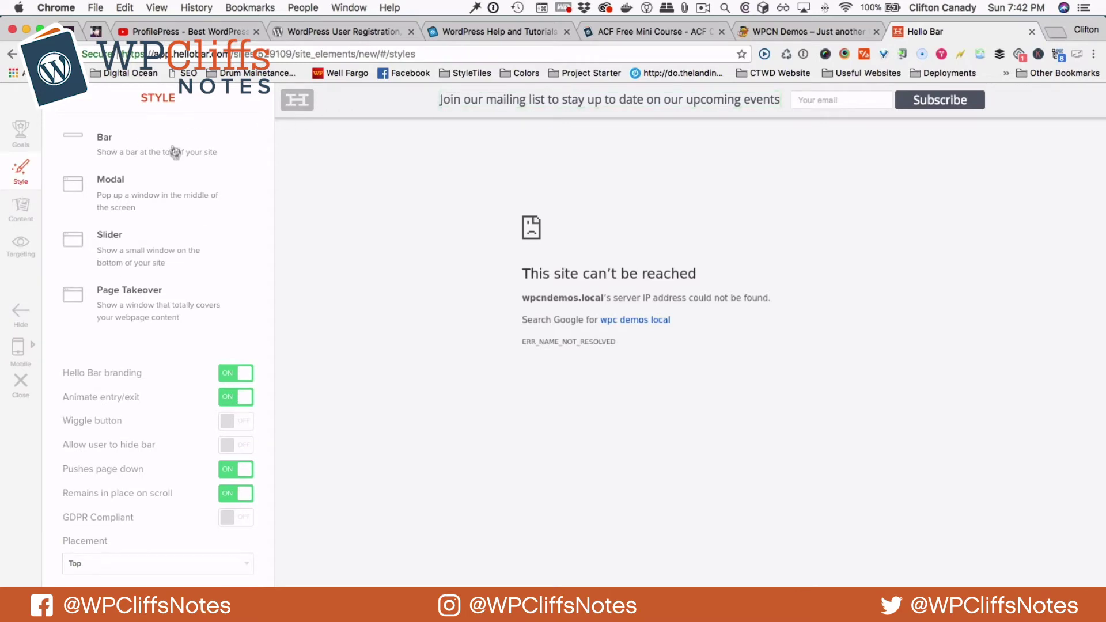
pyautogui.click(113, 195)
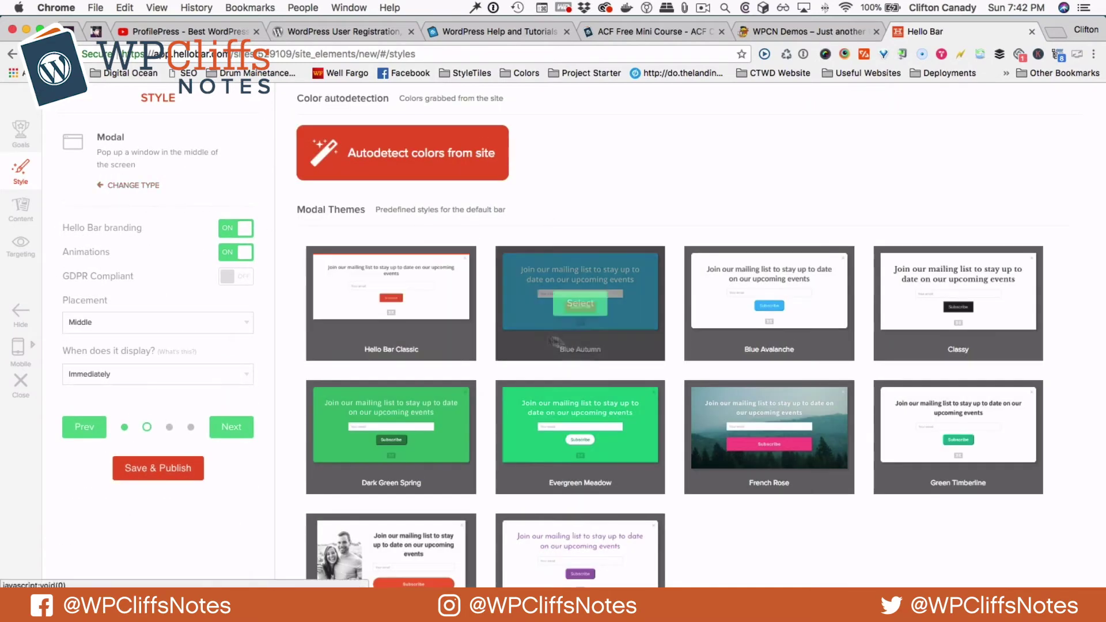
pyautogui.click(392, 553)
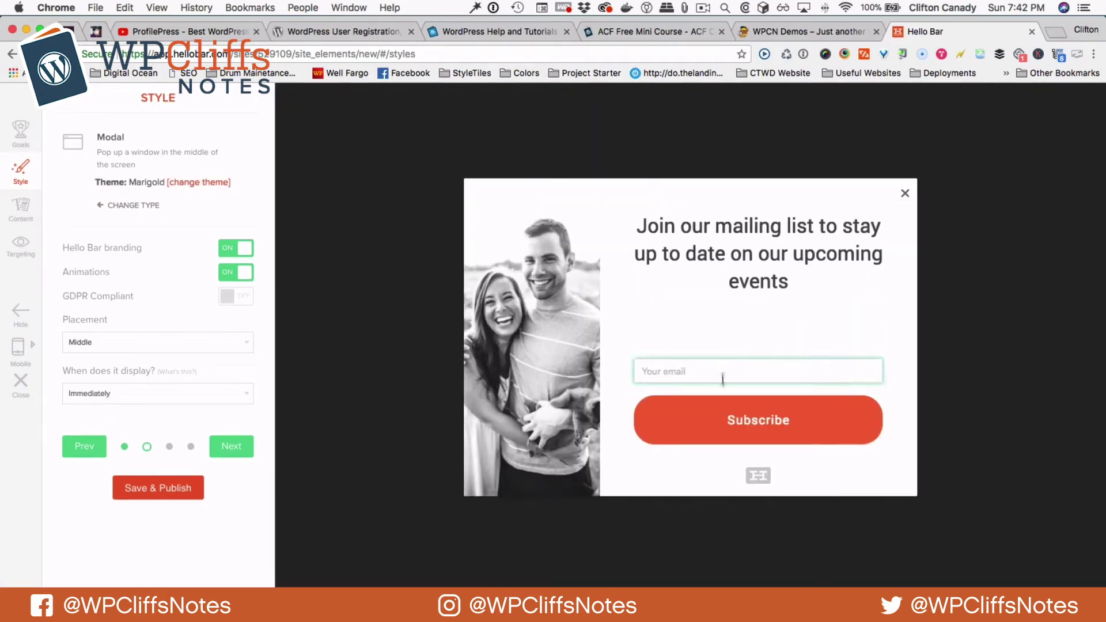
pyautogui.click(122, 206)
pyautogui.click(110, 246)
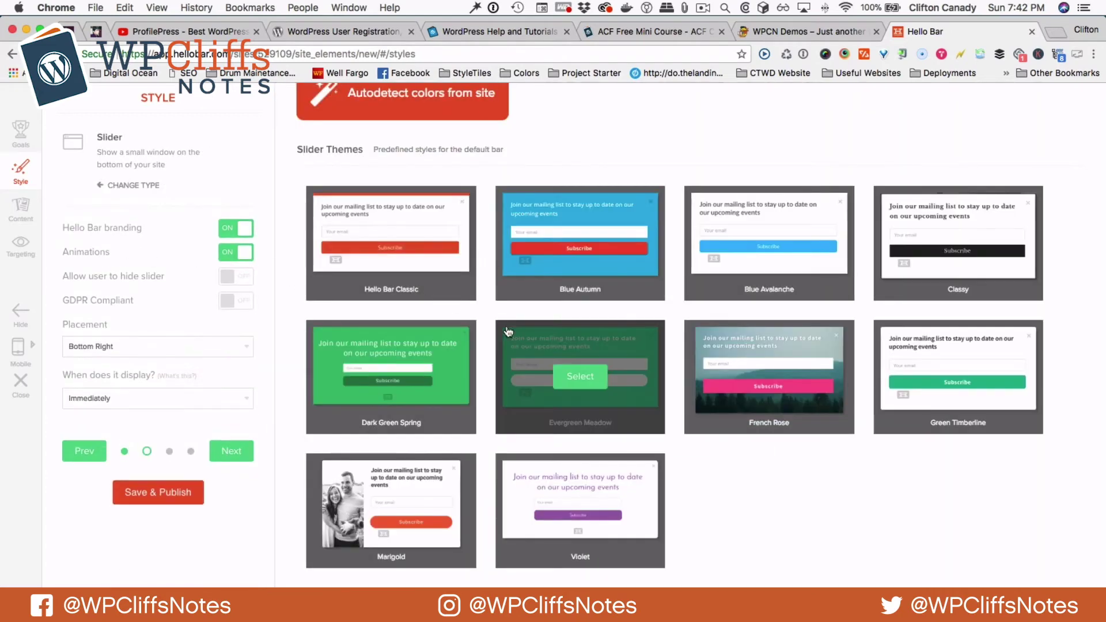
pyautogui.click(398, 242)
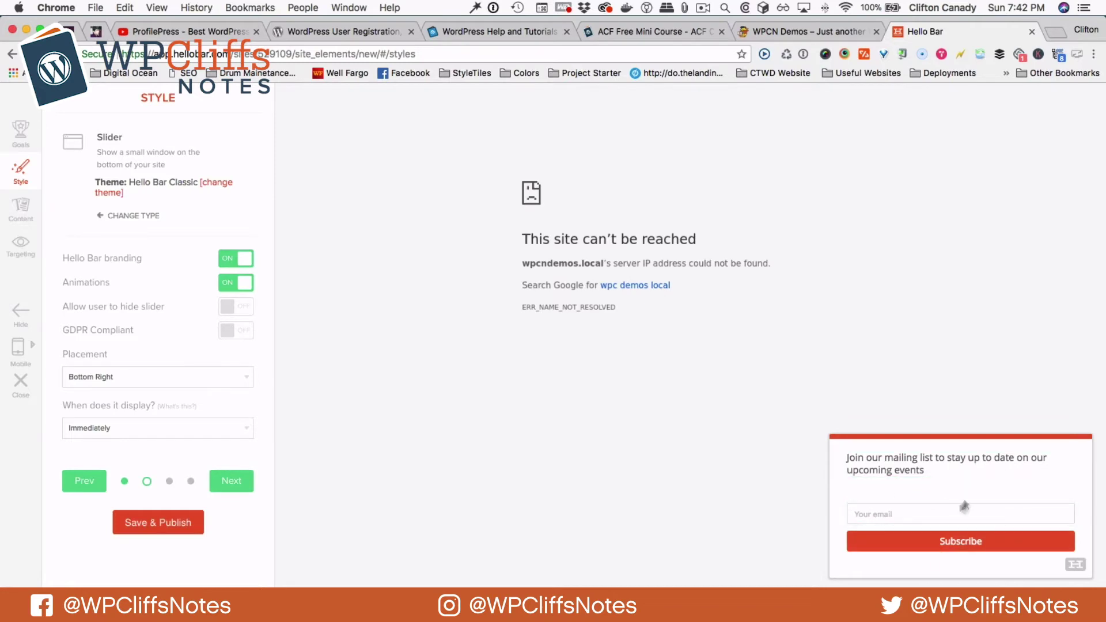
pyautogui.click(128, 216)
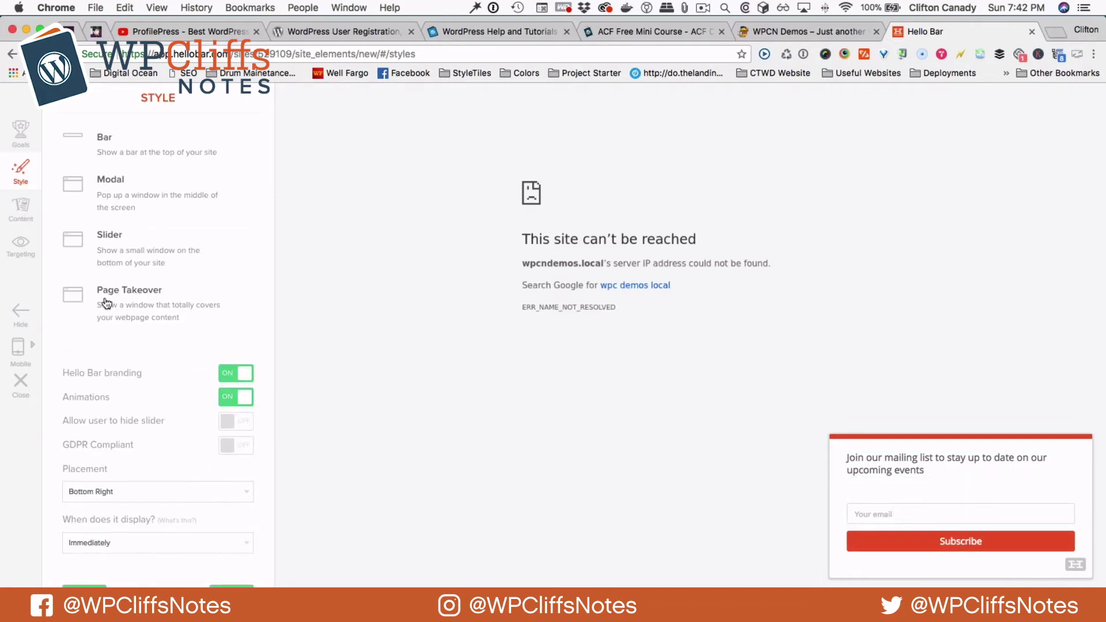
pyautogui.click(106, 304)
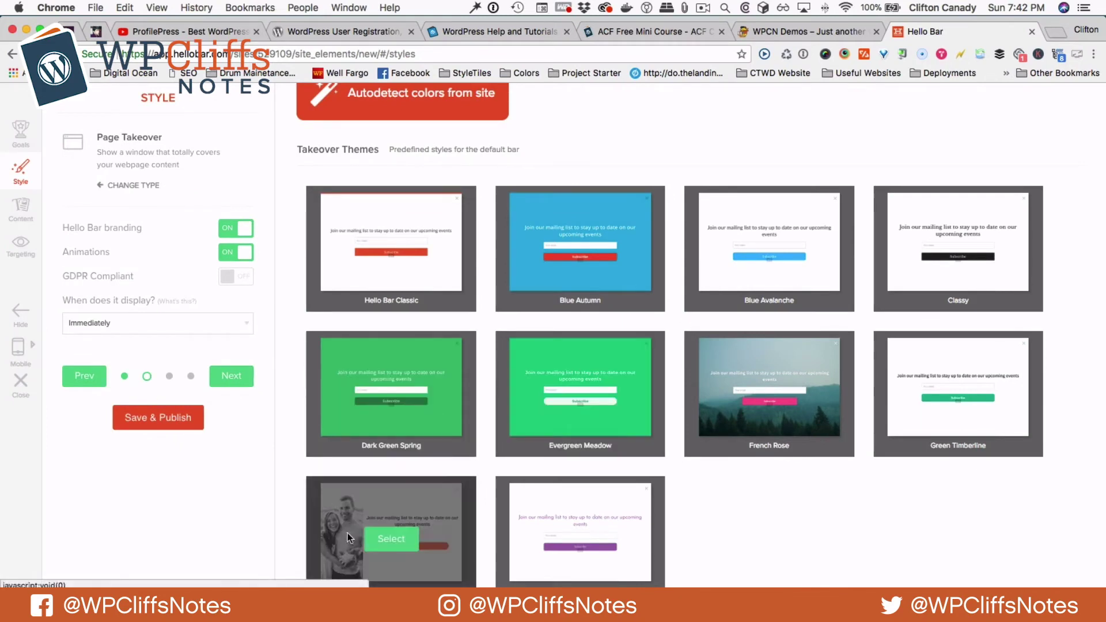
pyautogui.click(380, 537)
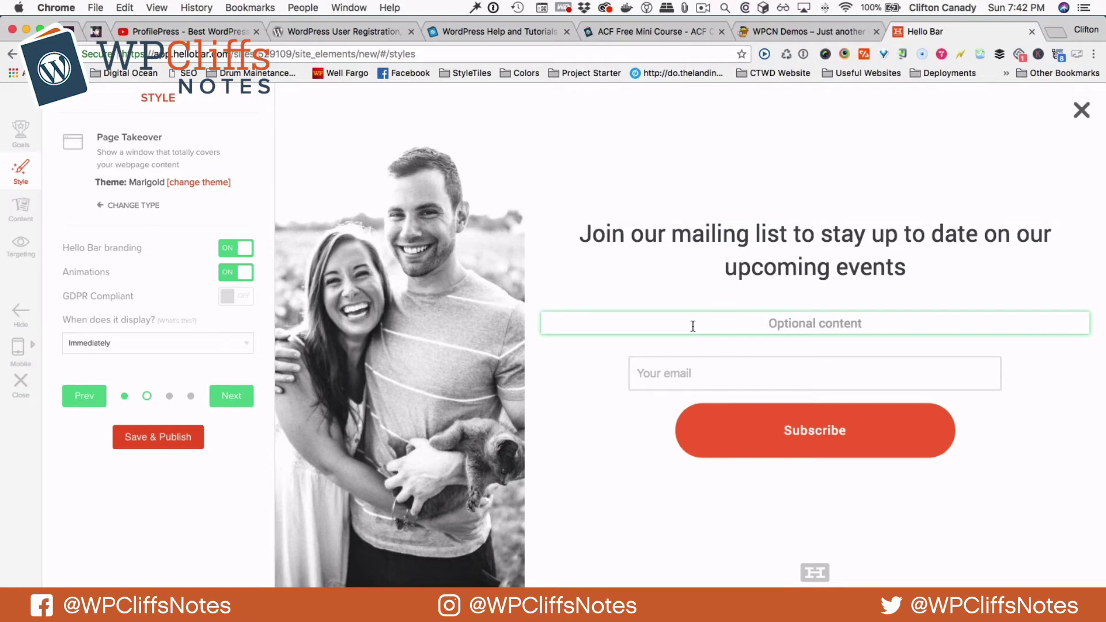
# - Make the signup a top Bar with the Hello Bar Classic theme and go to Design & Content
pyautogui.click(128, 206)
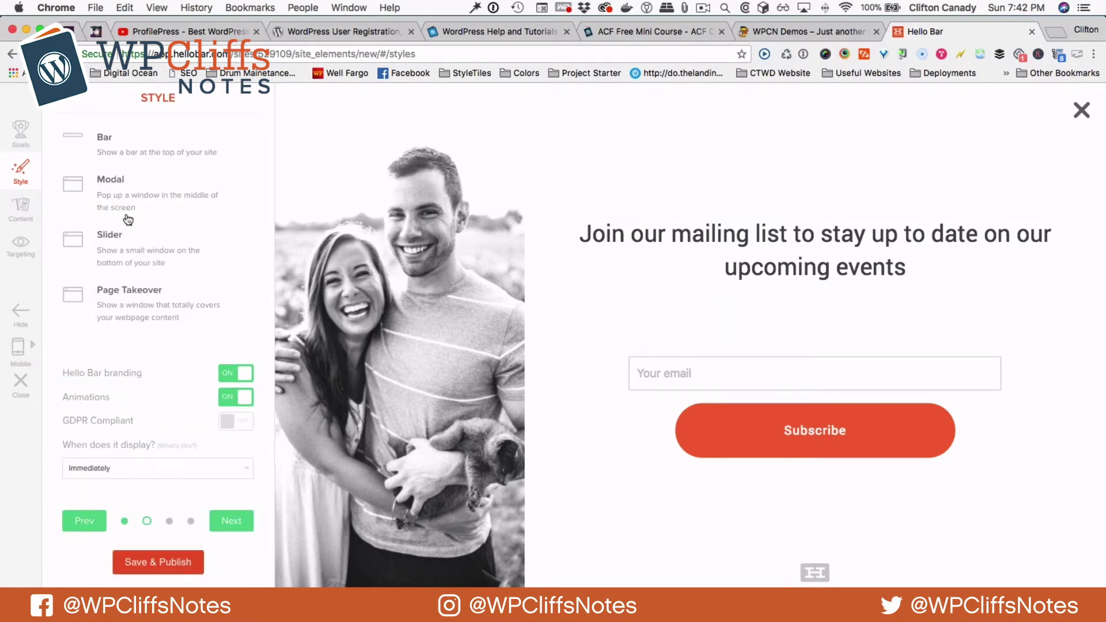
pyautogui.click(115, 148)
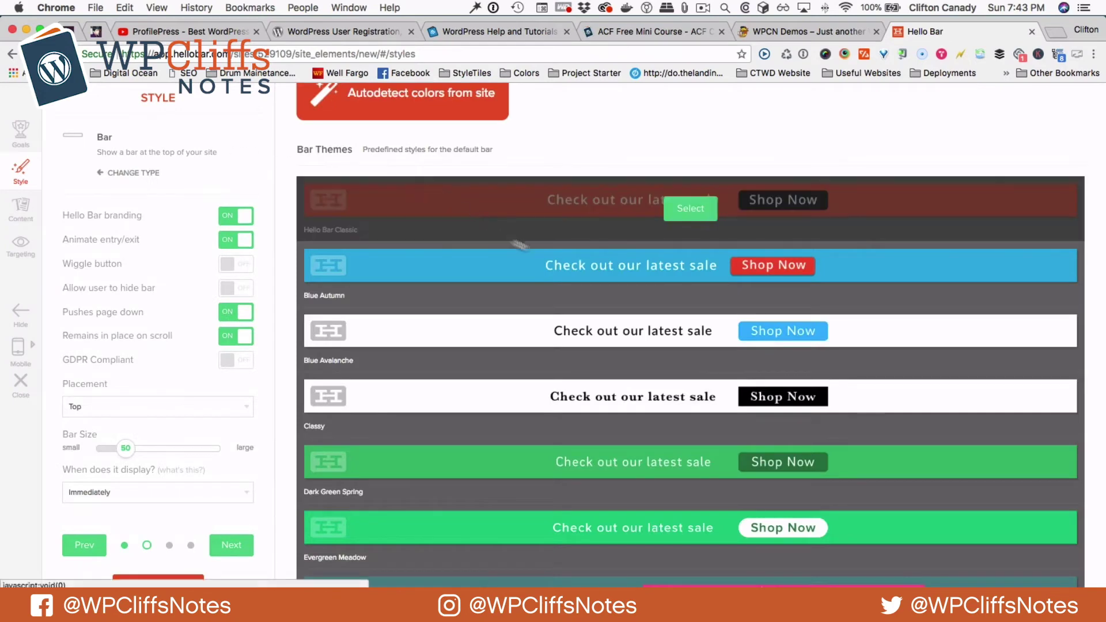
pyautogui.scroll(2, 580, 312)
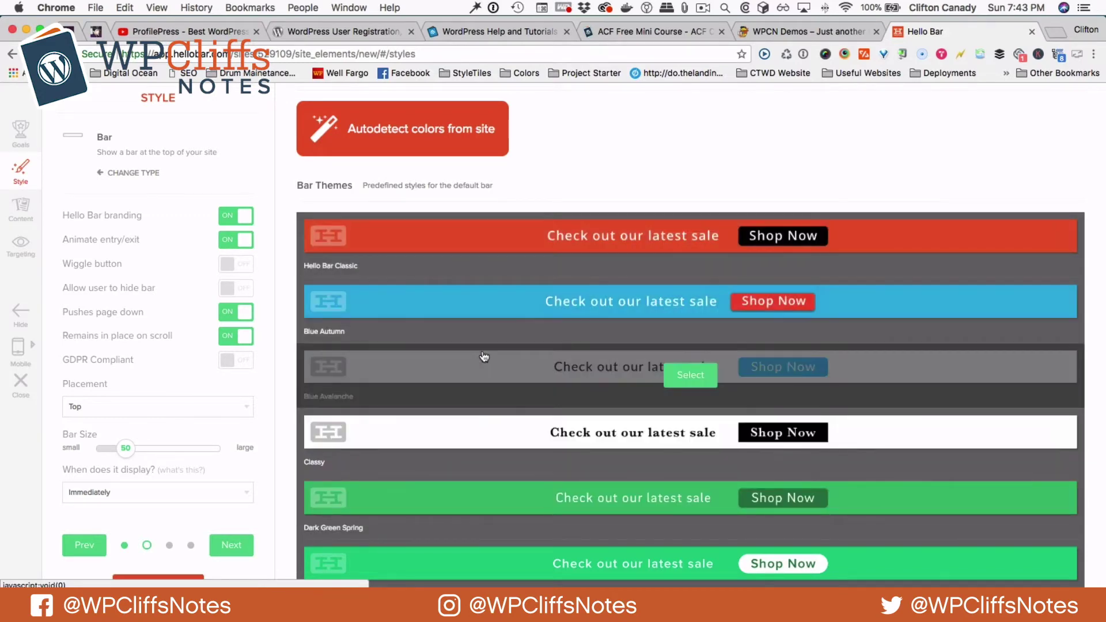
pyautogui.scroll(-1, 492, 296)
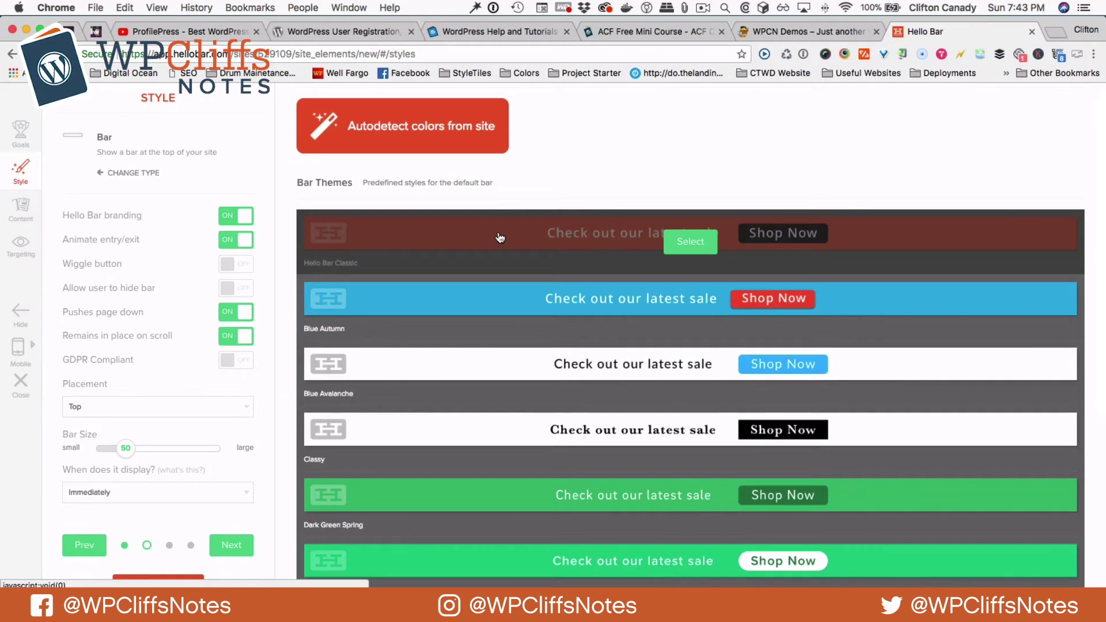
pyautogui.click(500, 237)
pyautogui.scroll(-2, 213, 497)
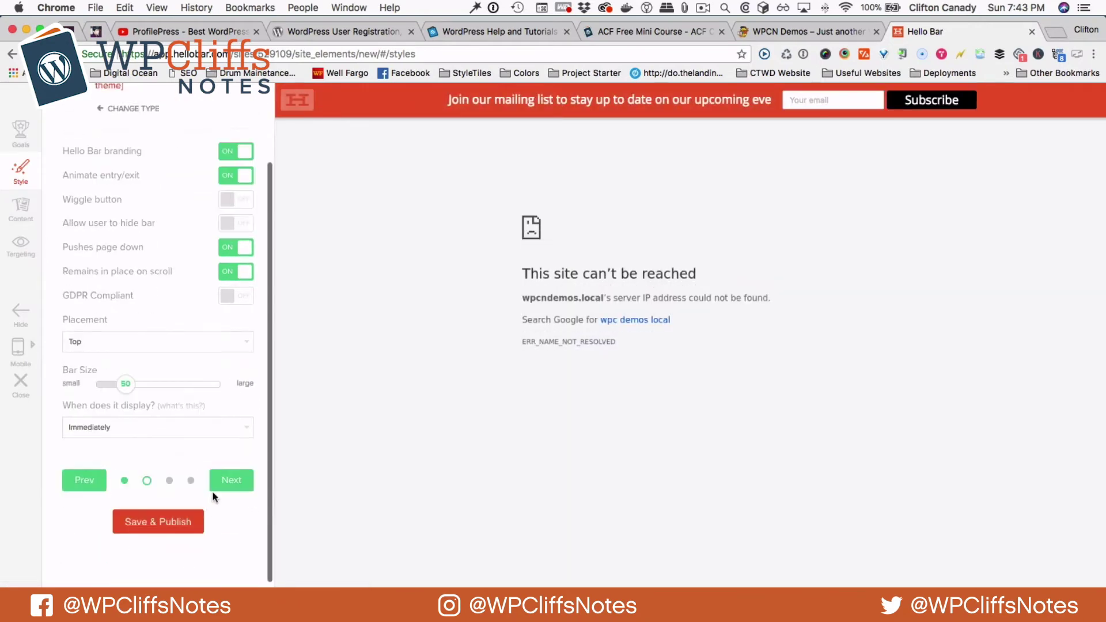
pyautogui.click(233, 488)
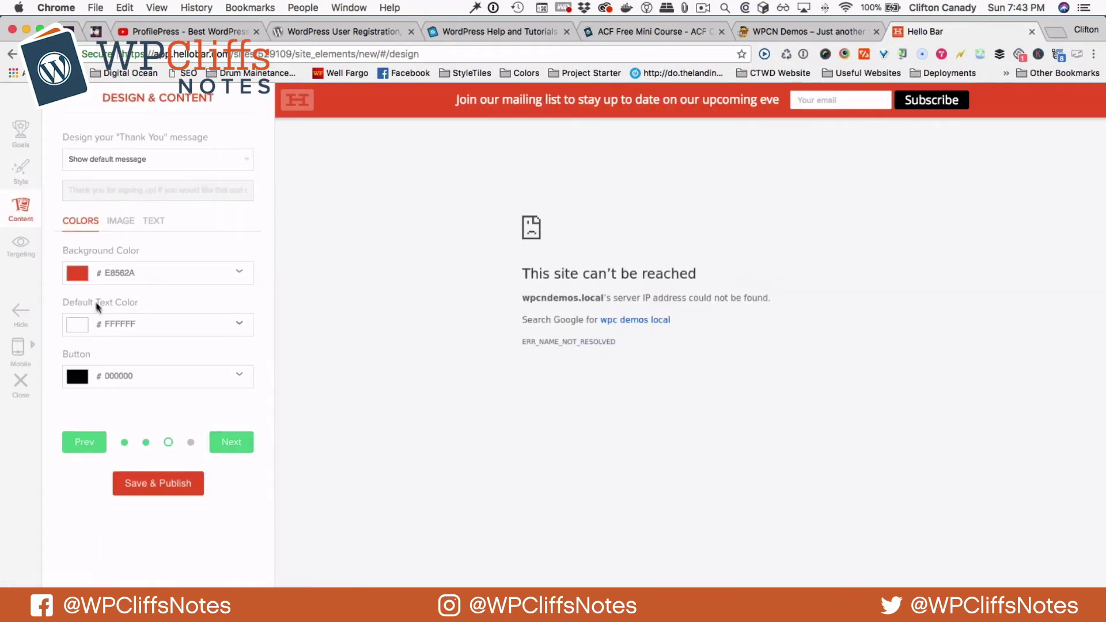
# - Set the bar background colour to navy 133953
pyautogui.click(78, 274)
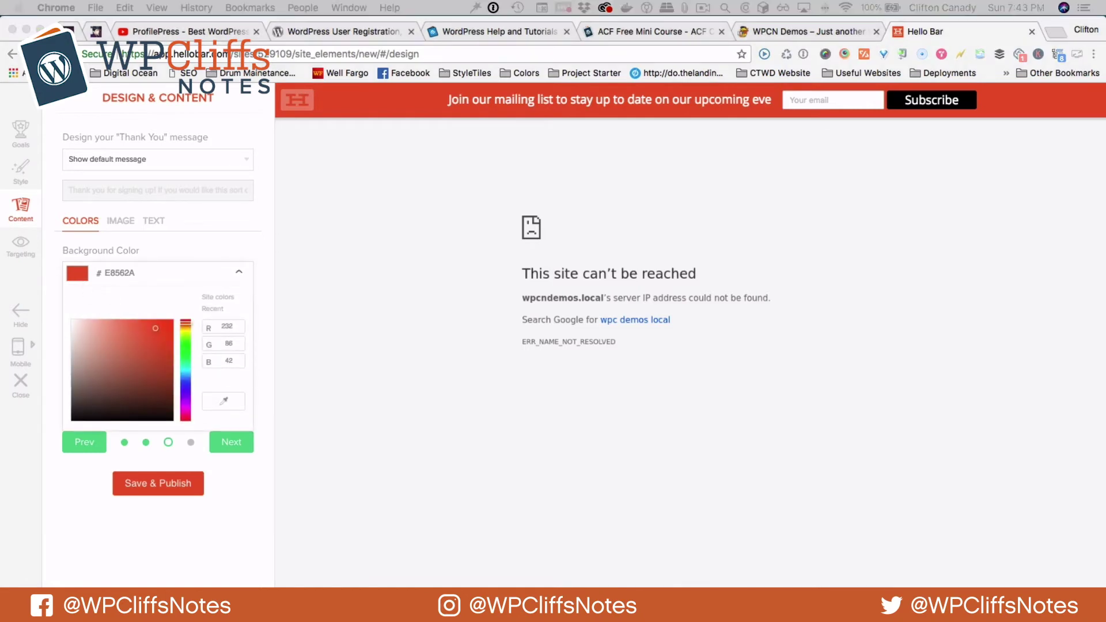
pyautogui.click(128, 272)
pyautogui.write('133953')
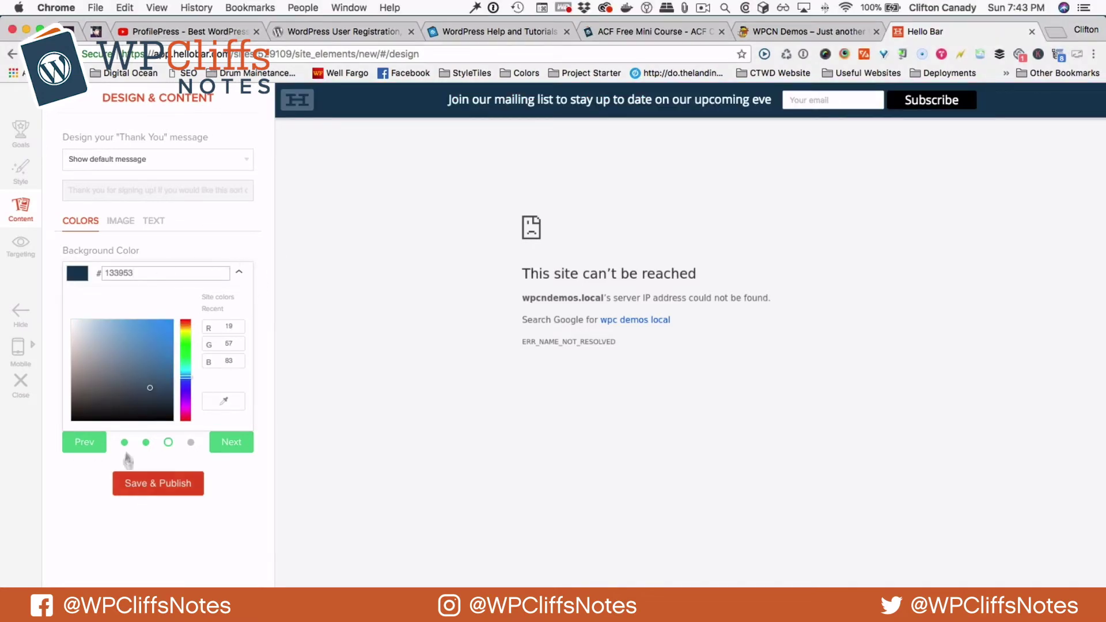
pyautogui.click(185, 247)
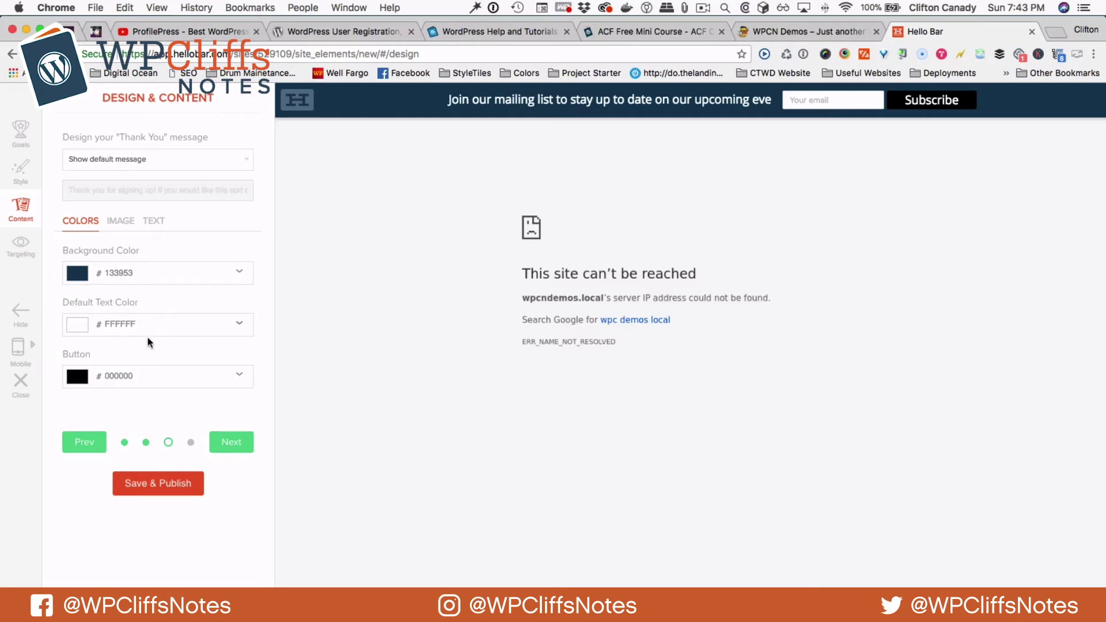
# - Set the Subscribe button colour to orange D06128 and continue to Targeting
pyautogui.click(113, 377)
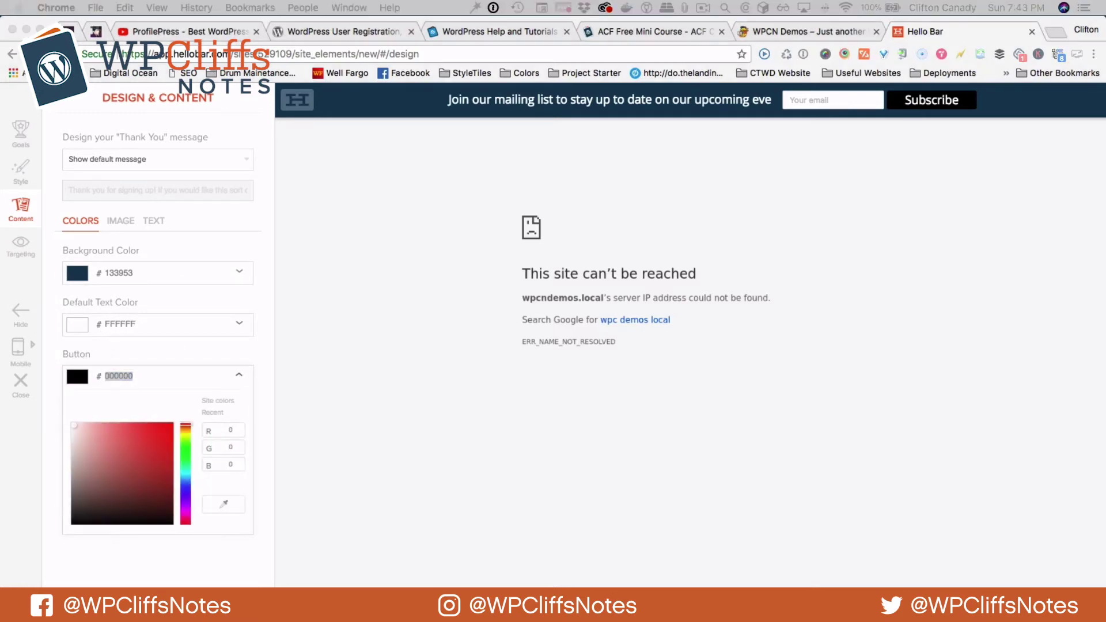
pyautogui.click(114, 377)
pyautogui.write('D06128')
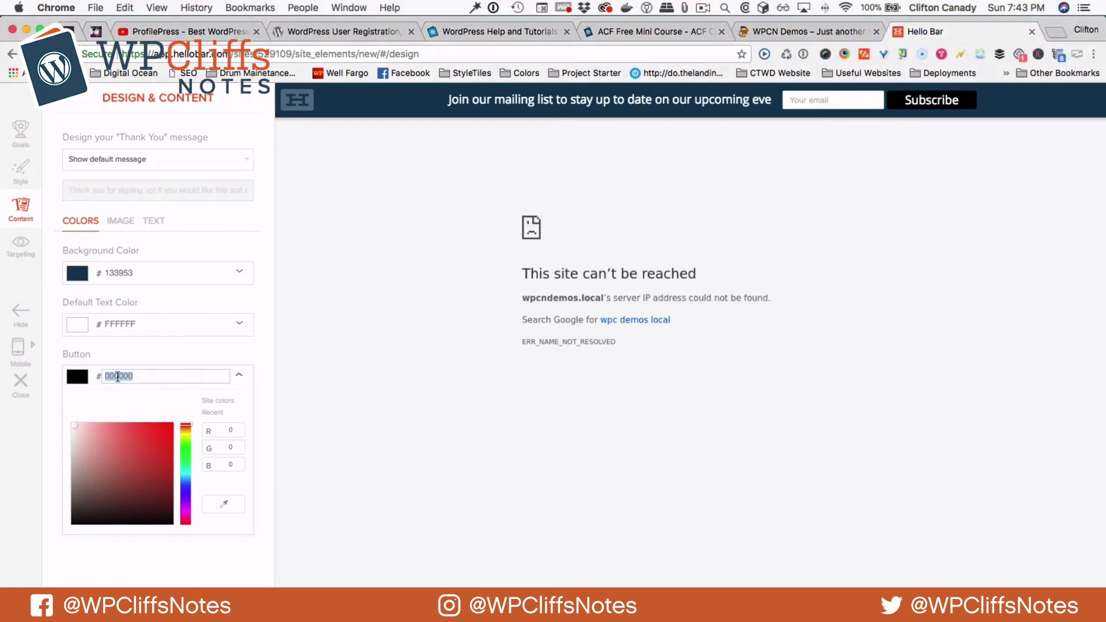
pyautogui.press('Return')
pyautogui.click(229, 445)
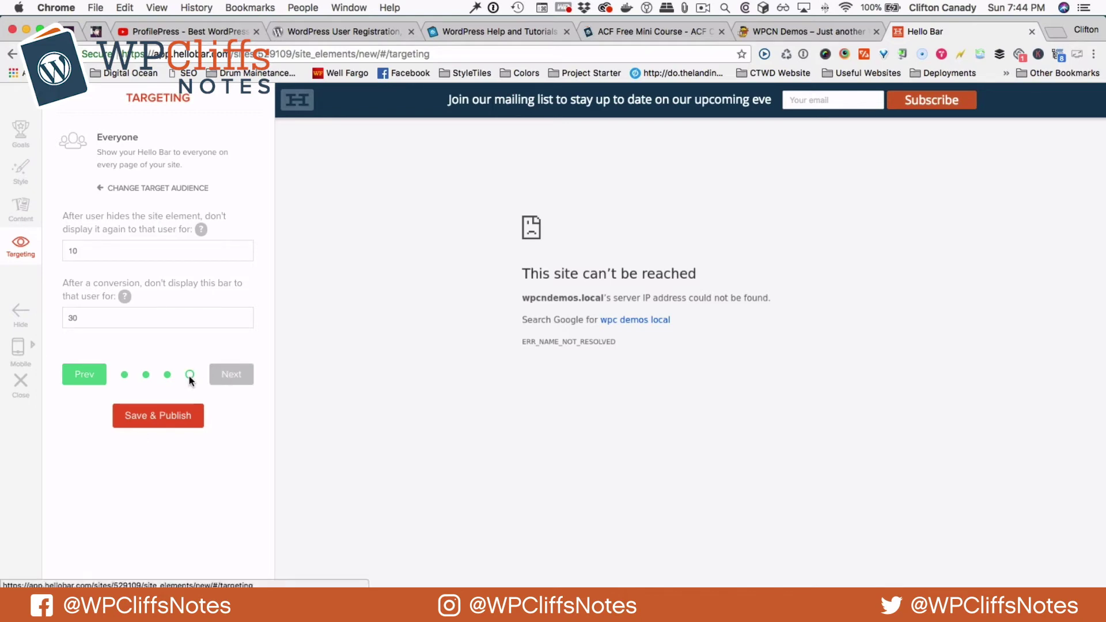
# - Save and publish the mailing-list bar
pyautogui.click(166, 420)
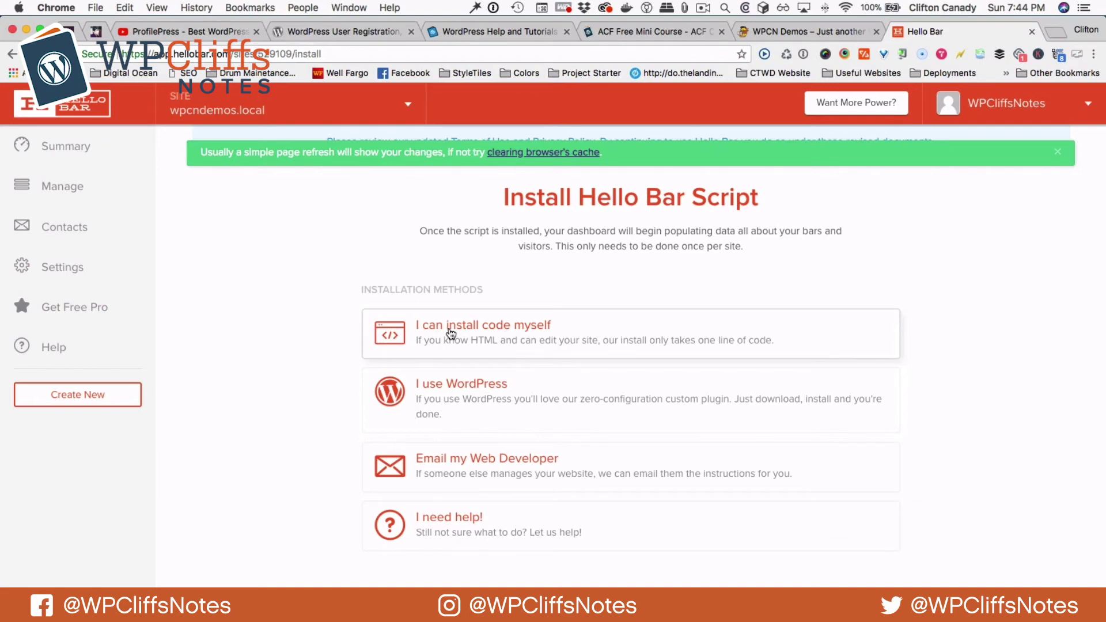
# - Expand the 'I can install code myself' instructions and look at the WordPress plugin option
pyautogui.click(453, 343)
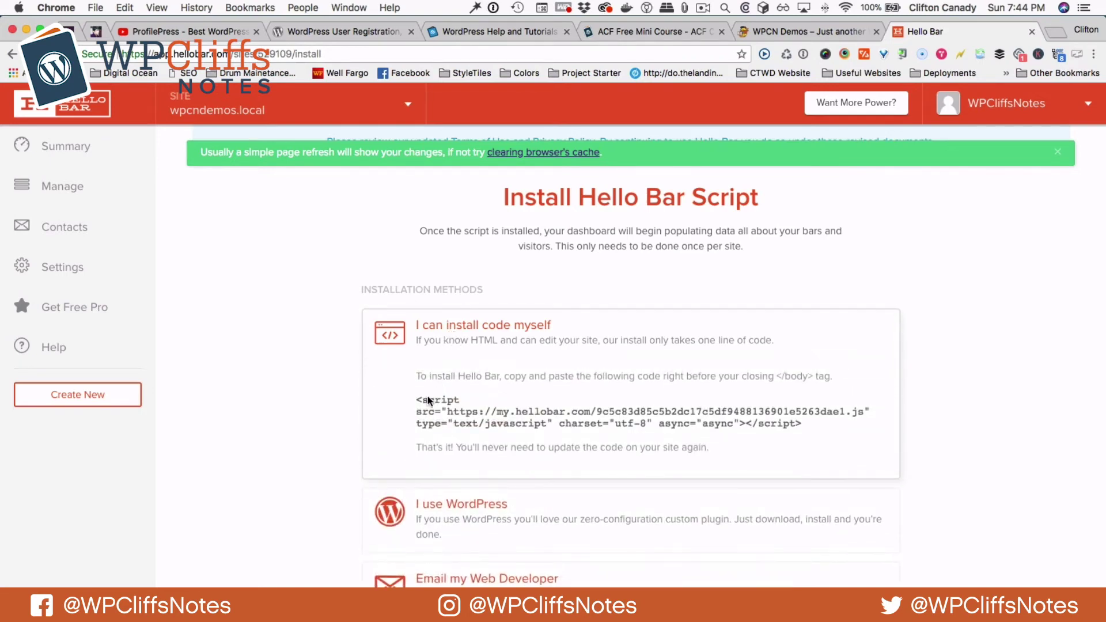
pyautogui.moveTo(416, 402); pyautogui.dragTo(808, 428)
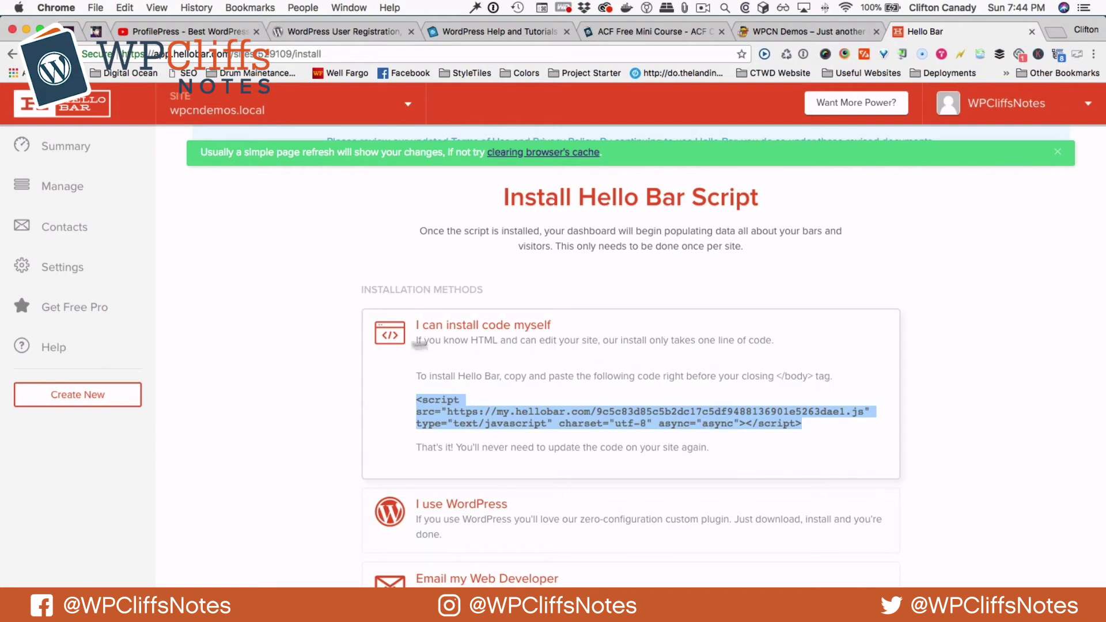
pyautogui.click(382, 336)
pyautogui.scroll(-5, 311, 365)
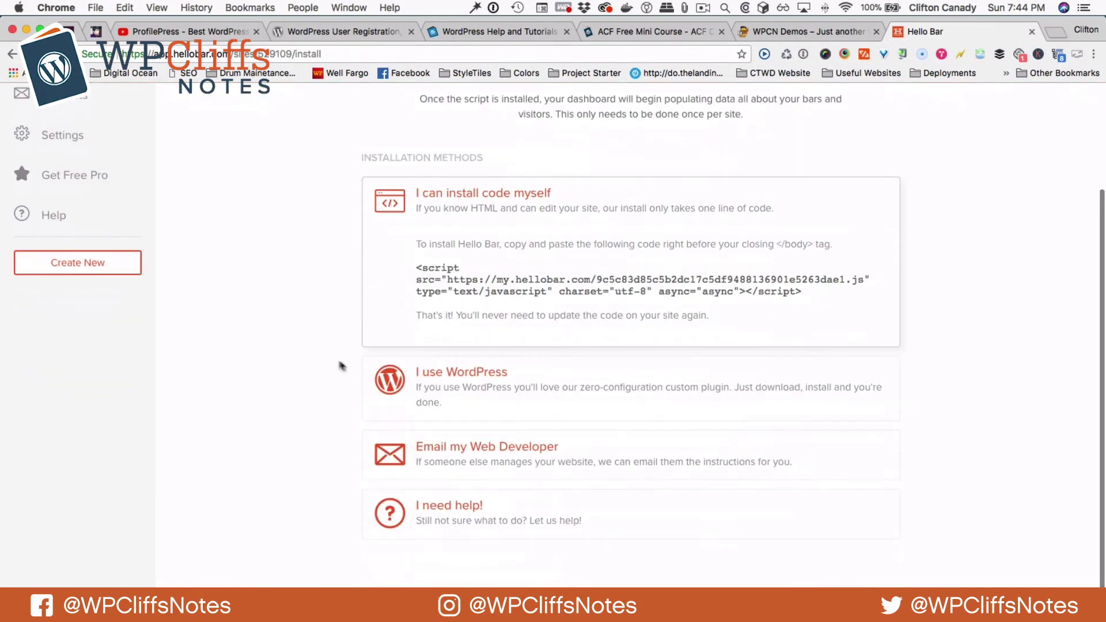
pyautogui.click(406, 390)
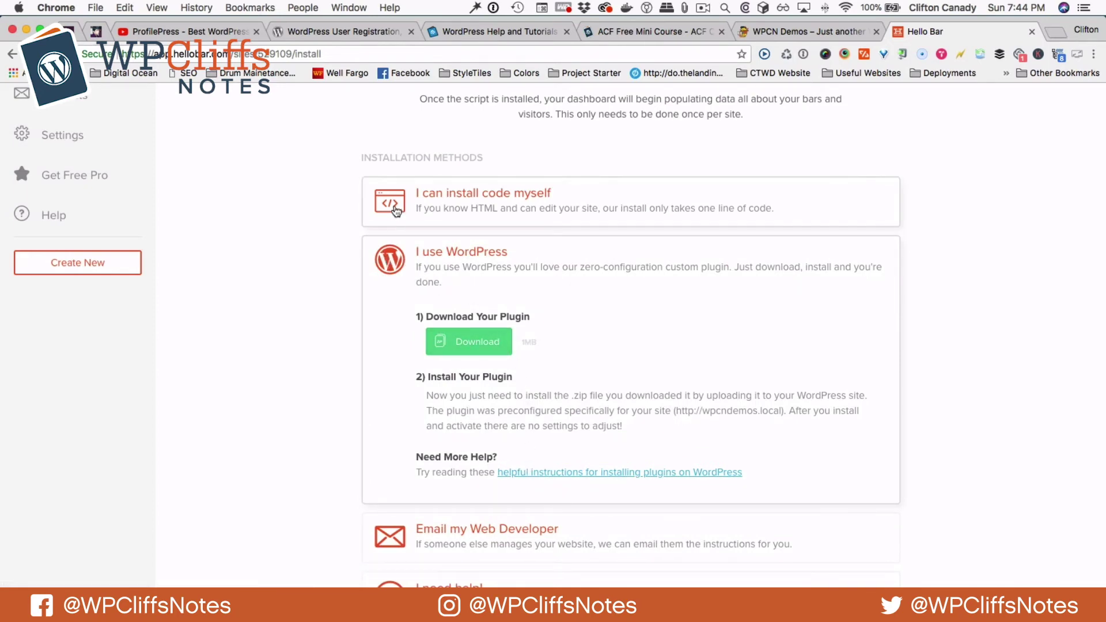
# - Copy the full Hello Bar script embed code and switch to the footer.php editor
pyautogui.click(397, 211)
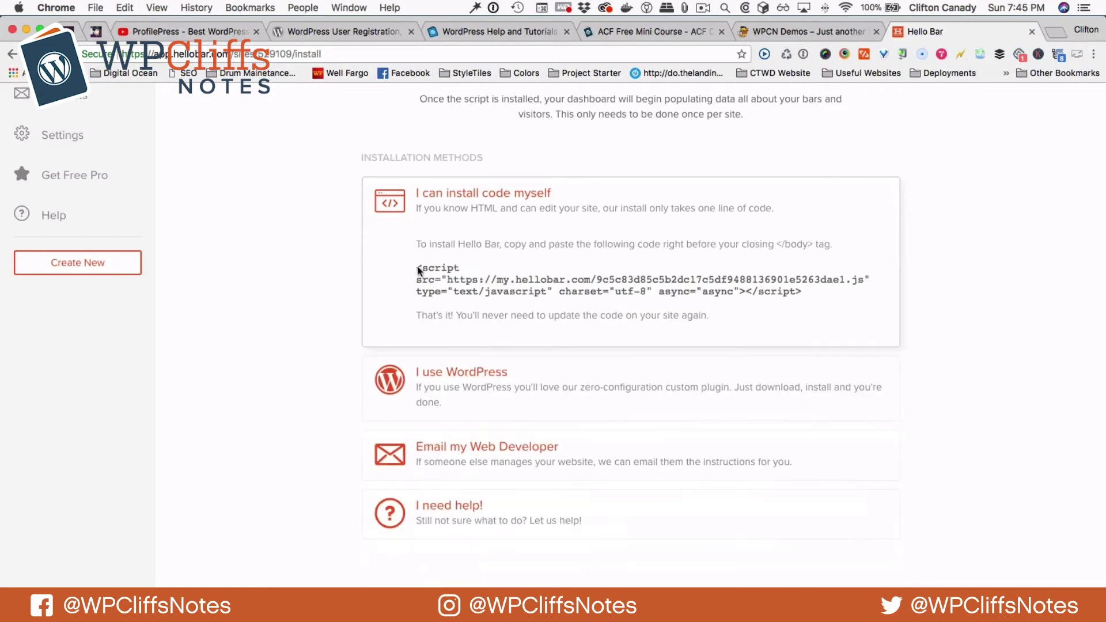
pyautogui.moveTo(416, 268); pyautogui.dragTo(809, 291)
pyautogui.rightClick(746, 285)
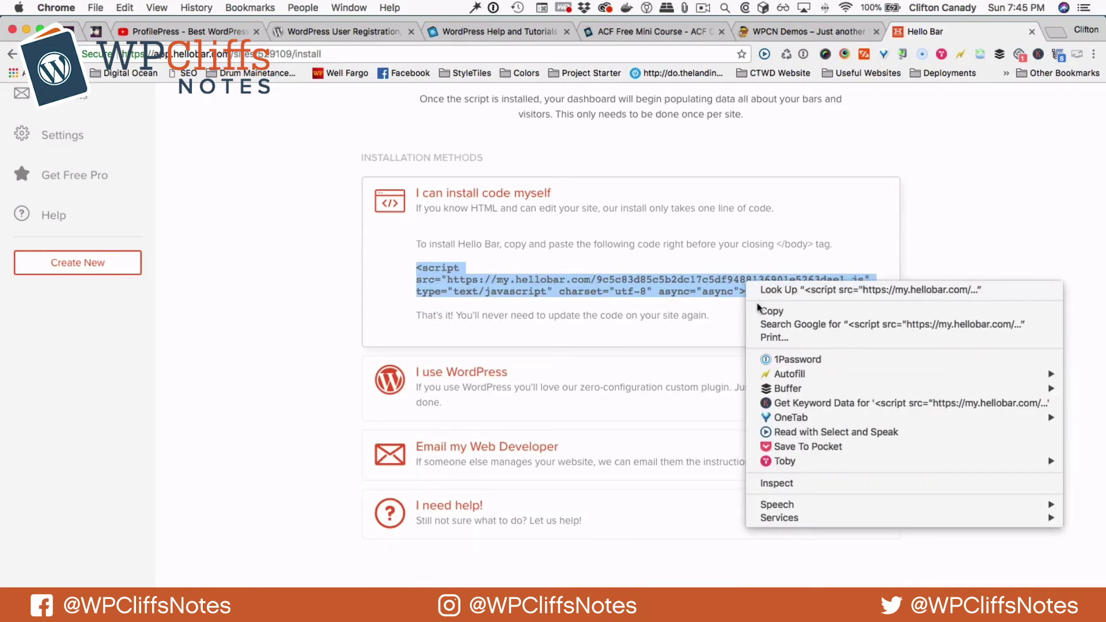
pyautogui.click(759, 312)
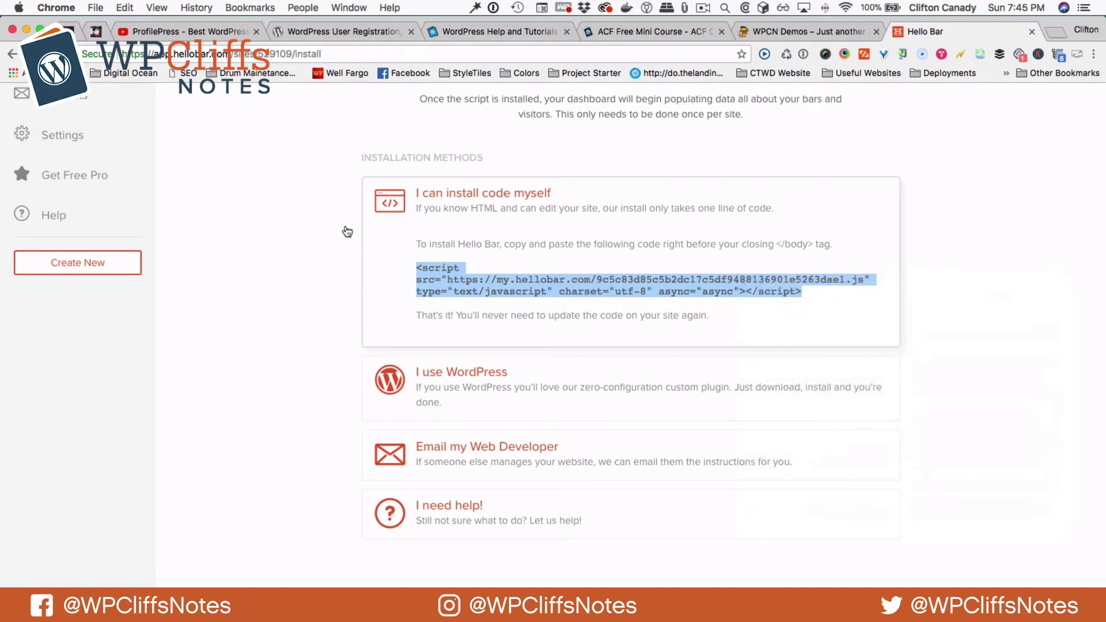
pyautogui.press('super+Tab')
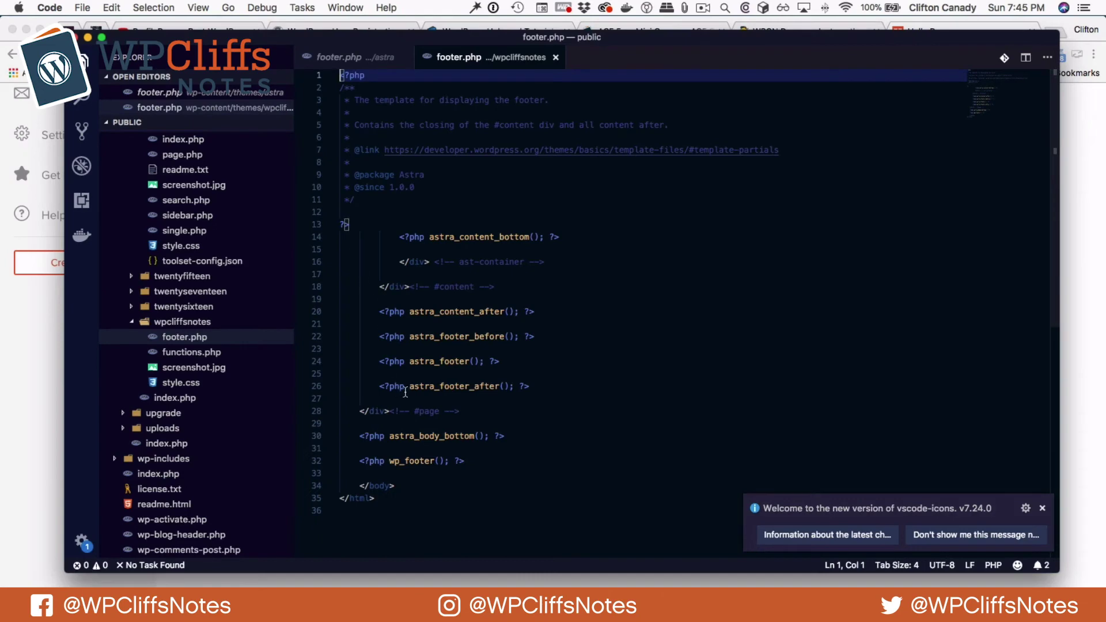
# - Paste the Hello Bar script on a new indented line above the closing body tag
pyautogui.click(369, 474)
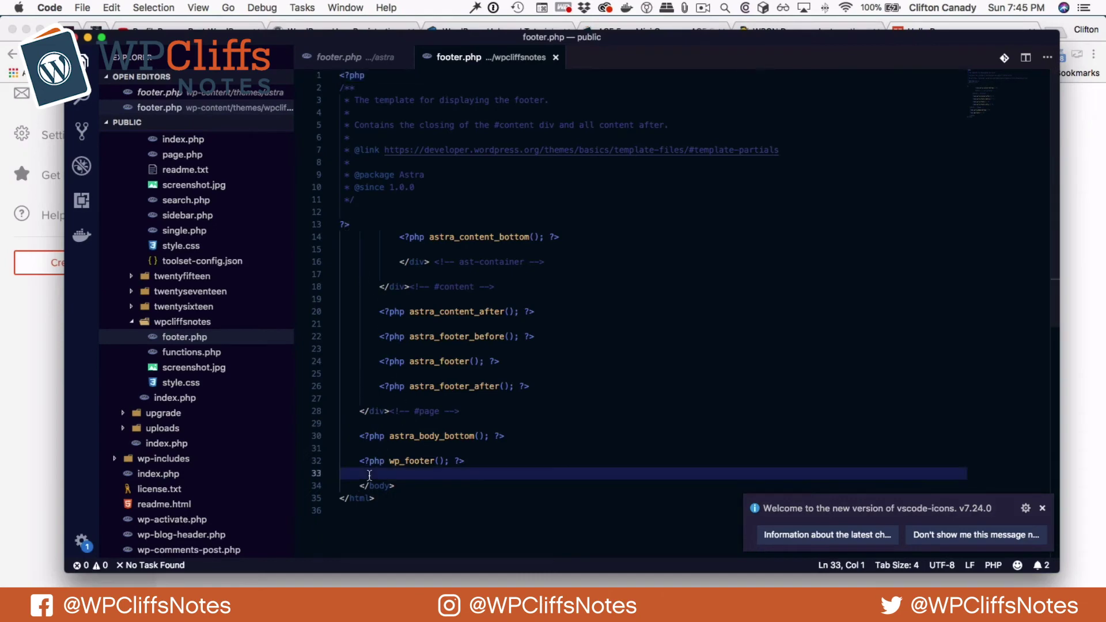
pyautogui.press('Tab')
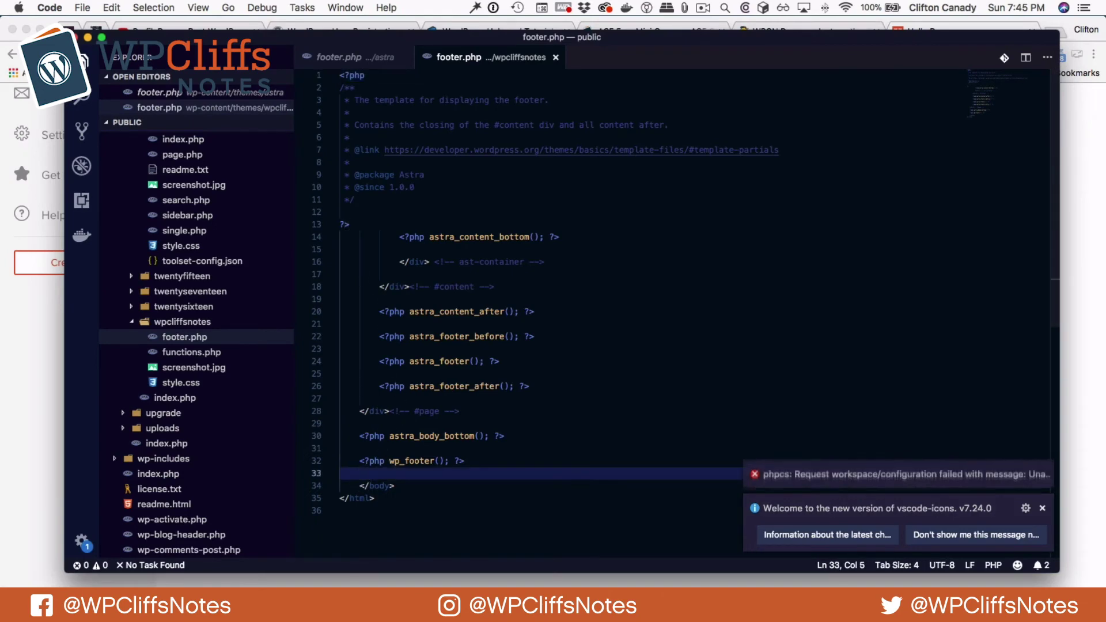
pyautogui.press('Return')
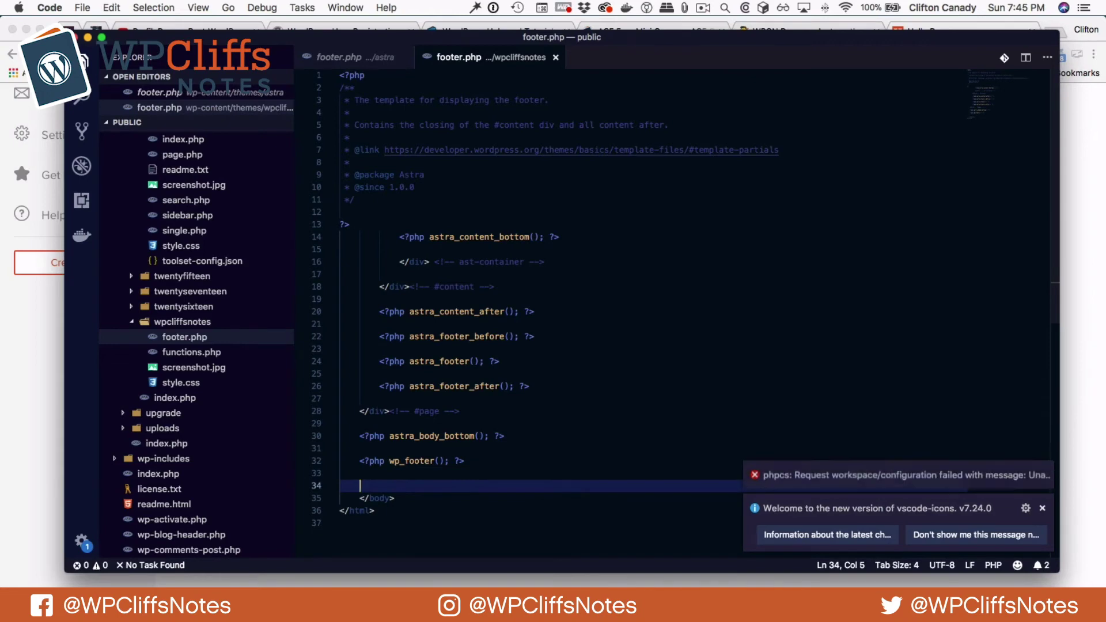
pyautogui.press('super+v')
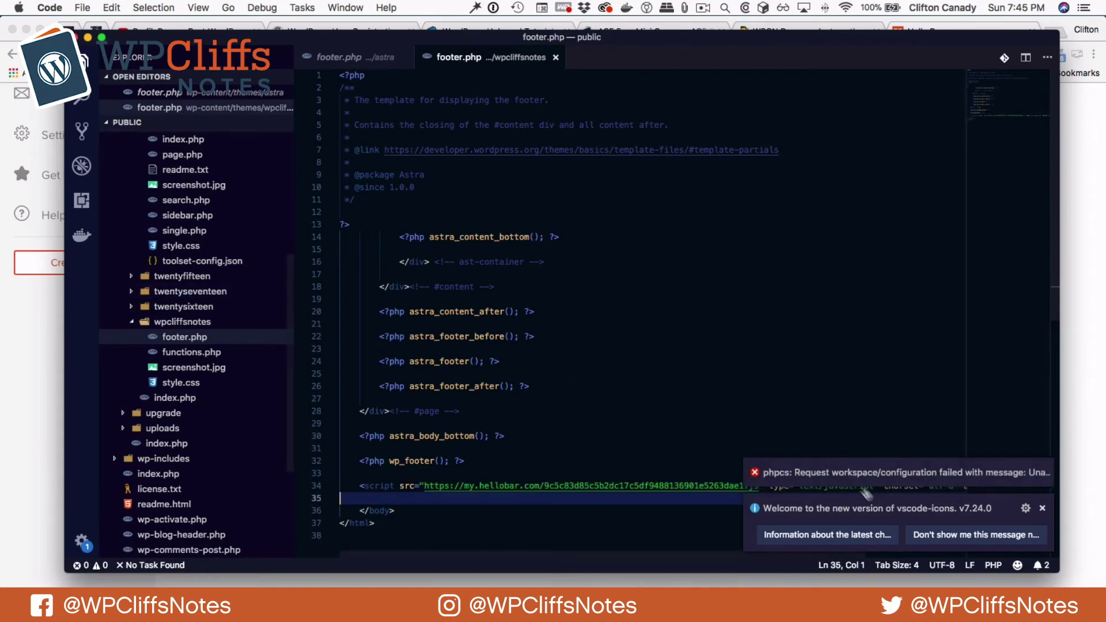
pyautogui.press('Escape')
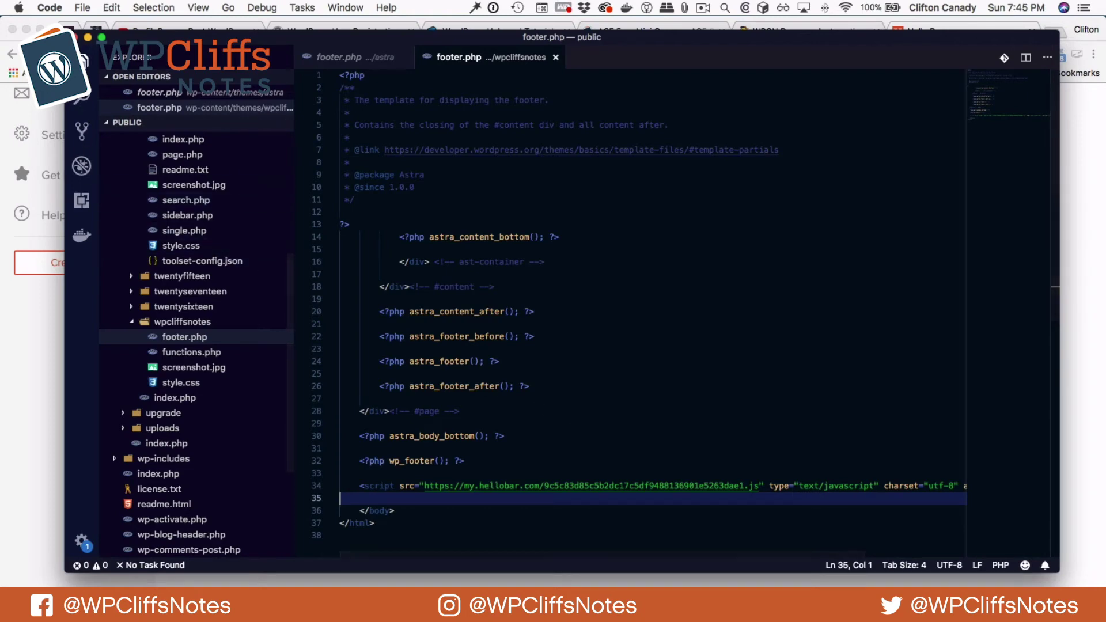
pyautogui.click(51, 308)
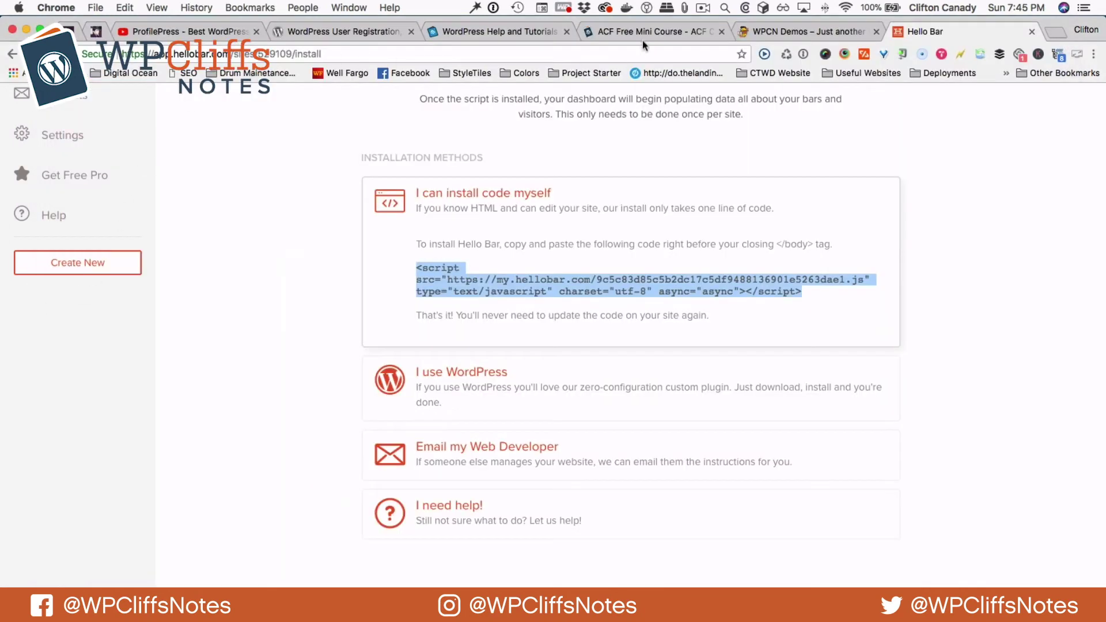
# - Reload the WPCN Demos homepage and check the navy bar's email field and Subscribe button
pyautogui.click(766, 31)
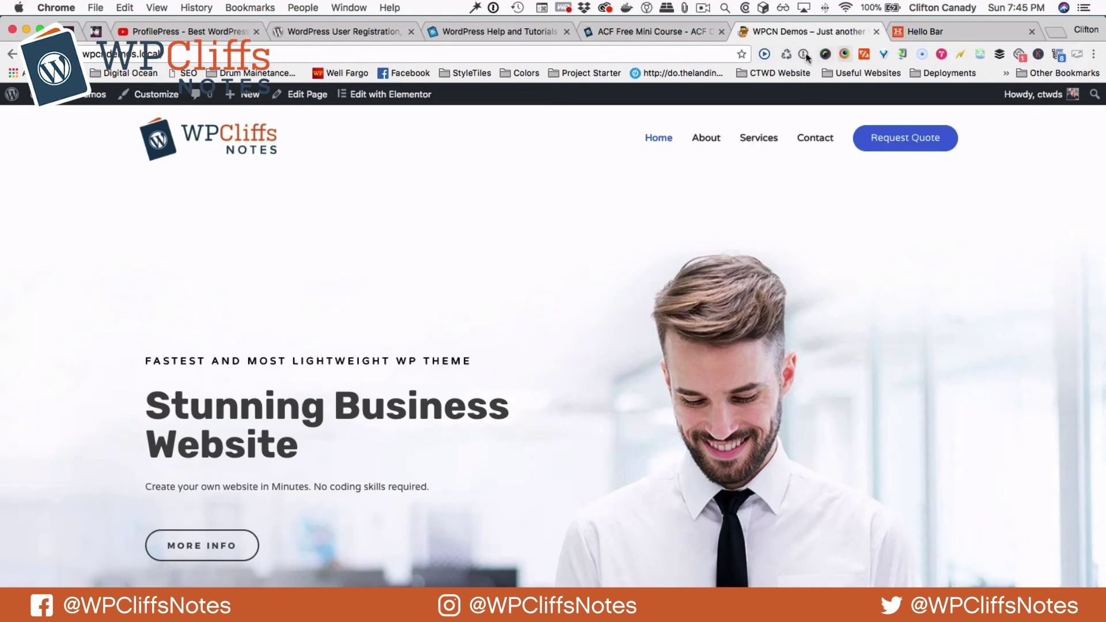
pyautogui.click(786, 54)
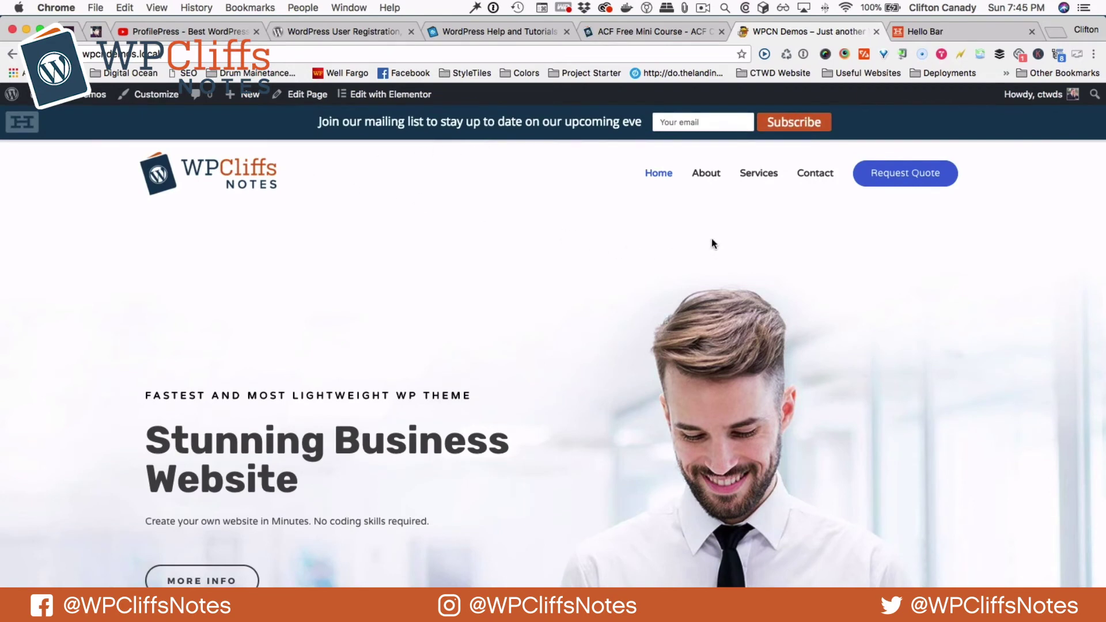
pyautogui.click(698, 119)
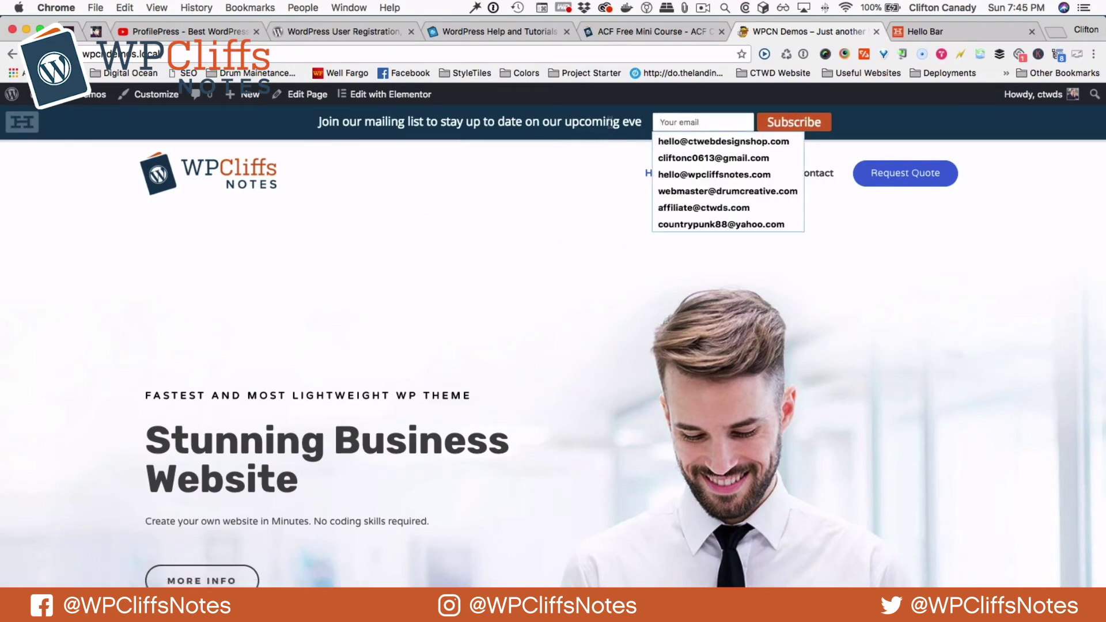
pyautogui.click(556, 192)
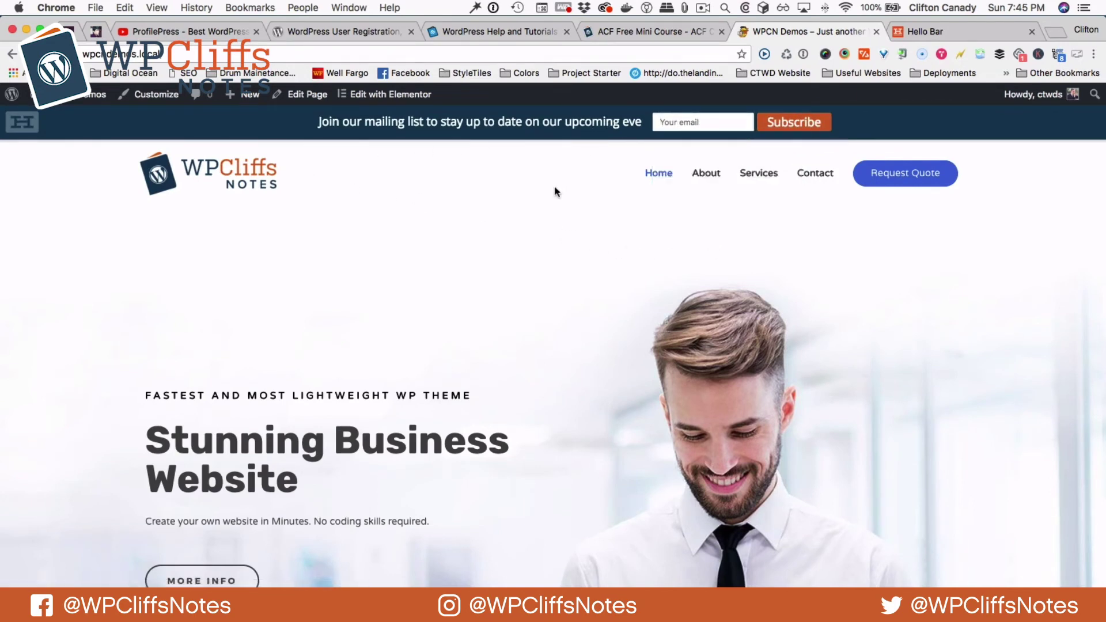
pyautogui.scroll(-5, 619, 312)
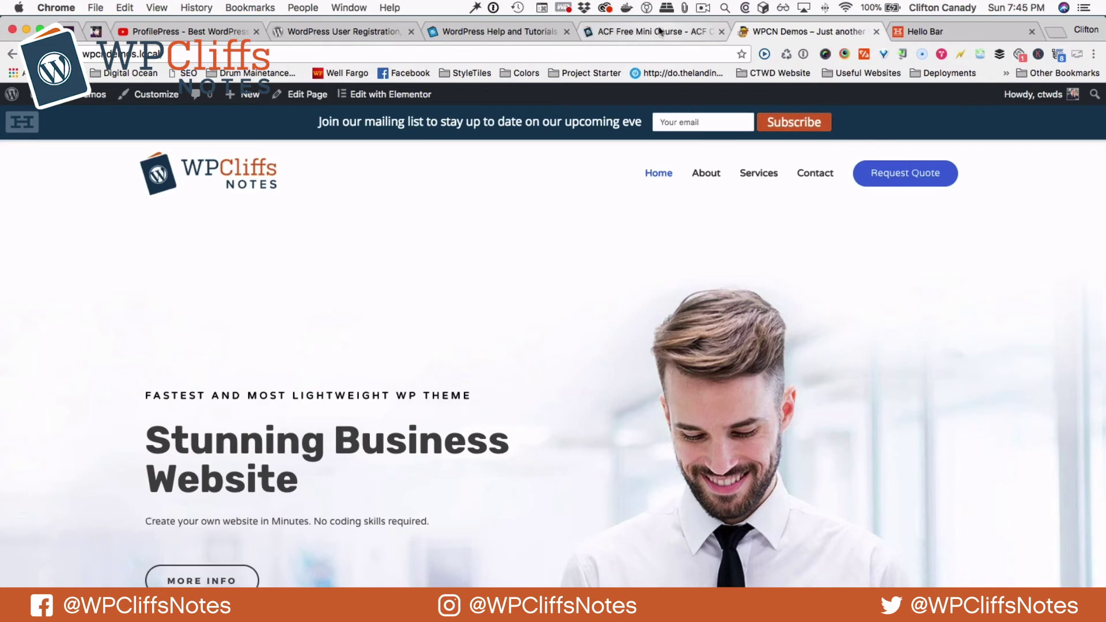
pyautogui.click(922, 31)
# - Download Hello Bar's preconfigured WordPress plugin and save it as hellobar_wp_plugin.zip on the Desktop
pyautogui.click(383, 381)
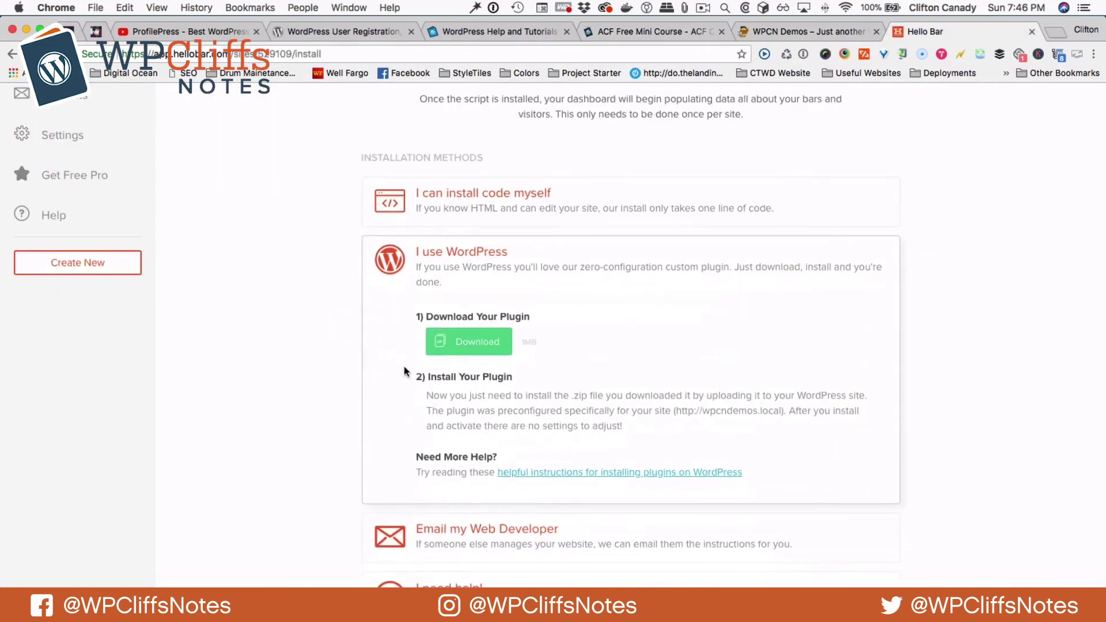
pyautogui.click(462, 346)
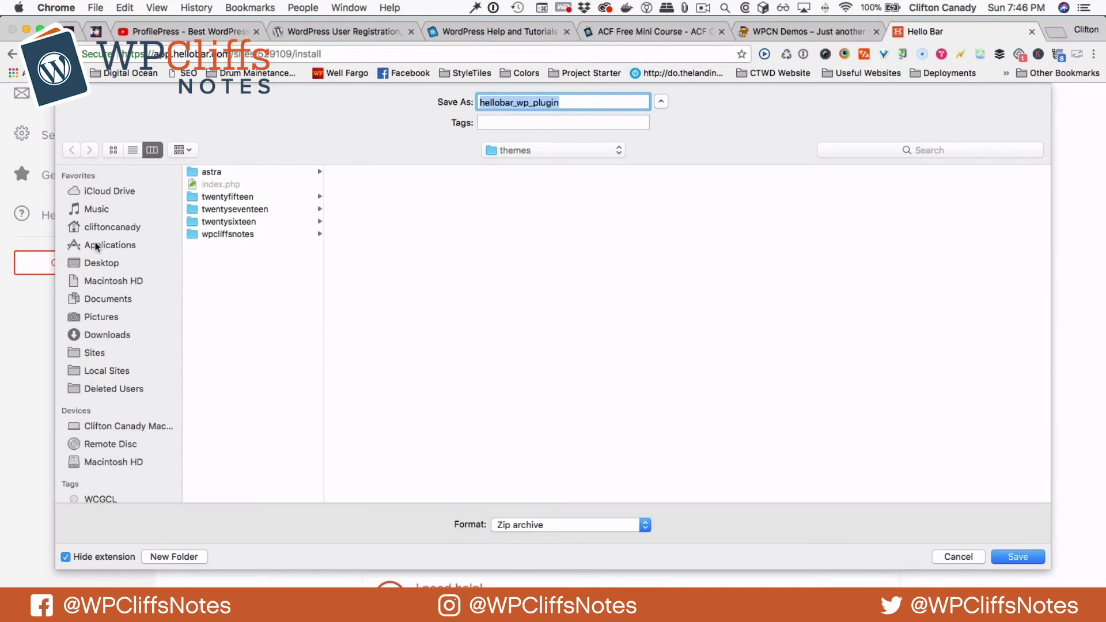
pyautogui.click(99, 265)
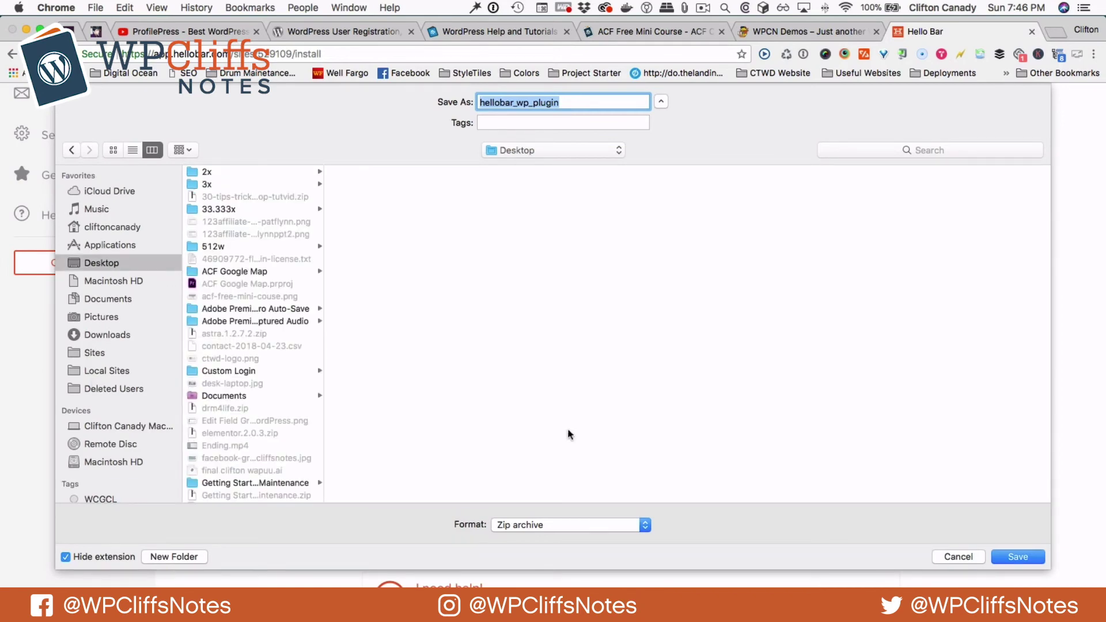
pyautogui.press('Return')
# - Comment out the Hello Bar script tag on line 34 of footer.php
pyautogui.press('super+Tab')
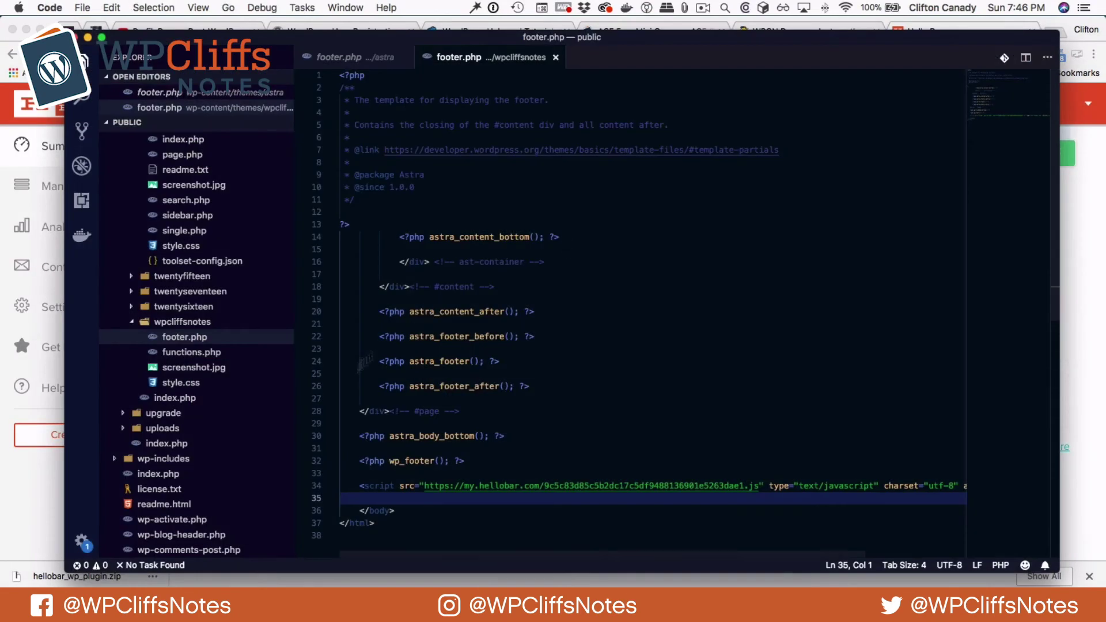
pyautogui.press('Tab')
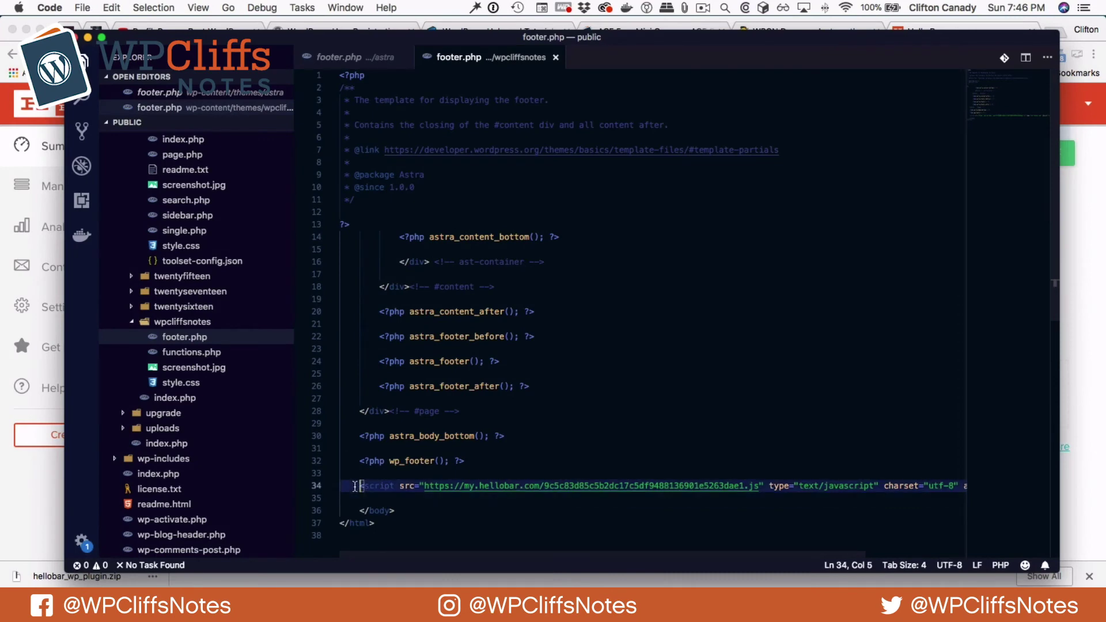
pyautogui.press('super+slash')
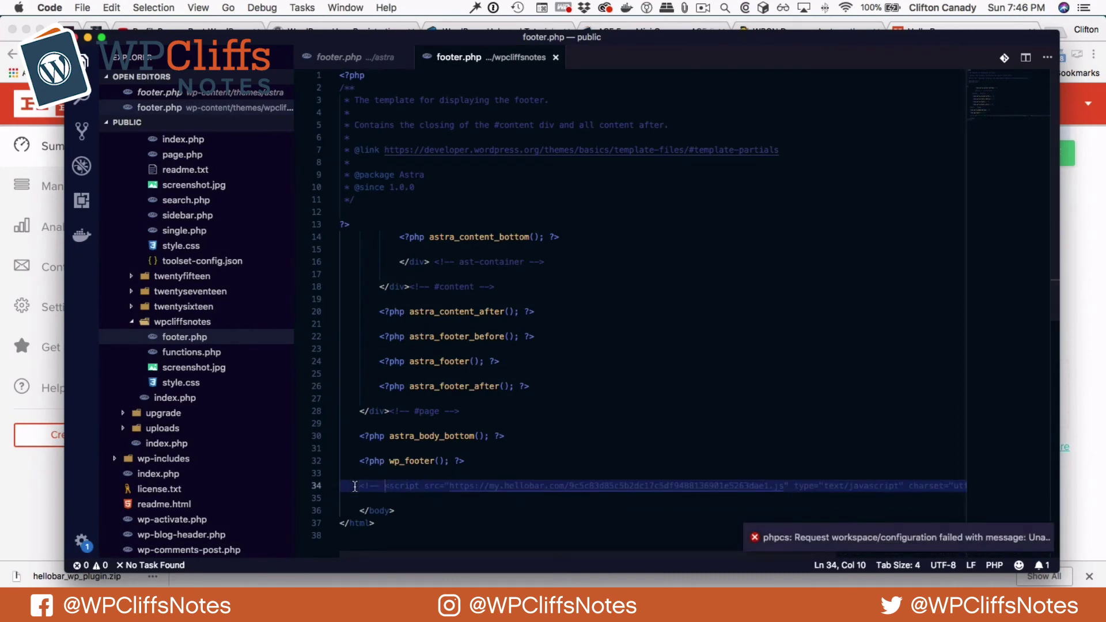
pyautogui.press('super+Tab')
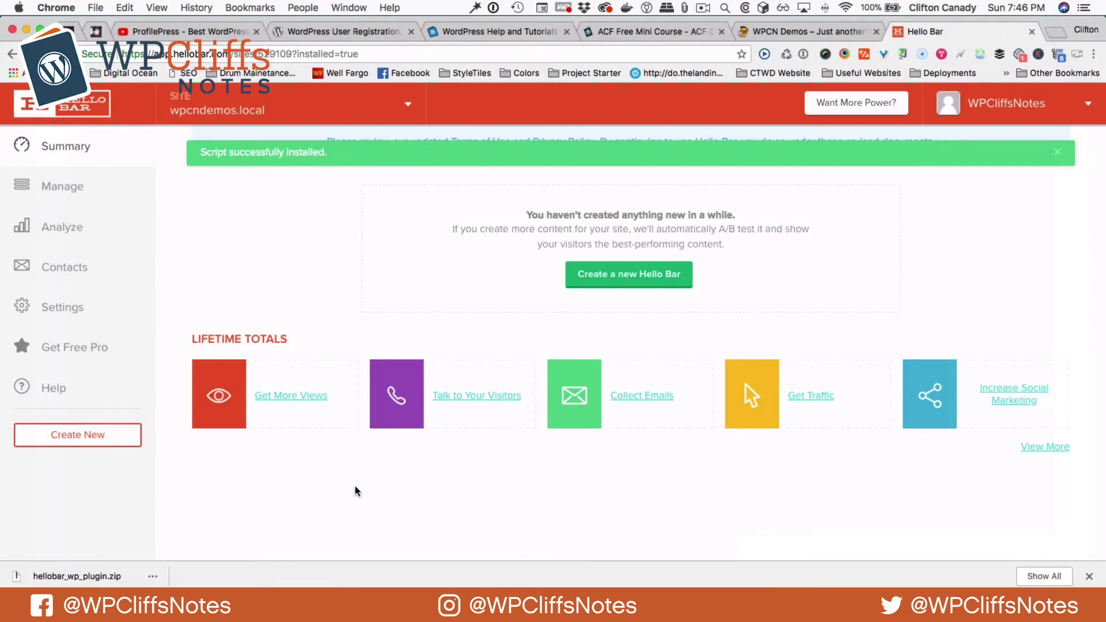
# - Reload the WPCN Demos homepage, then go from Dashboard via Plugins > Add New to Upload Plugin
pyautogui.click(805, 31)
pyautogui.click(787, 53)
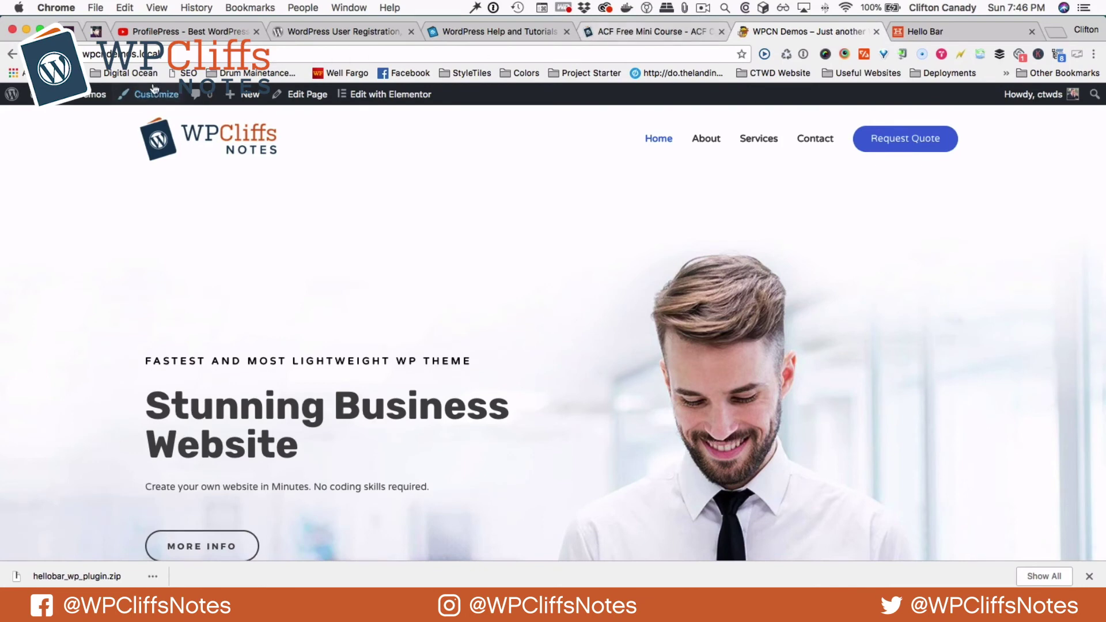
pyautogui.moveTo(76, 100)
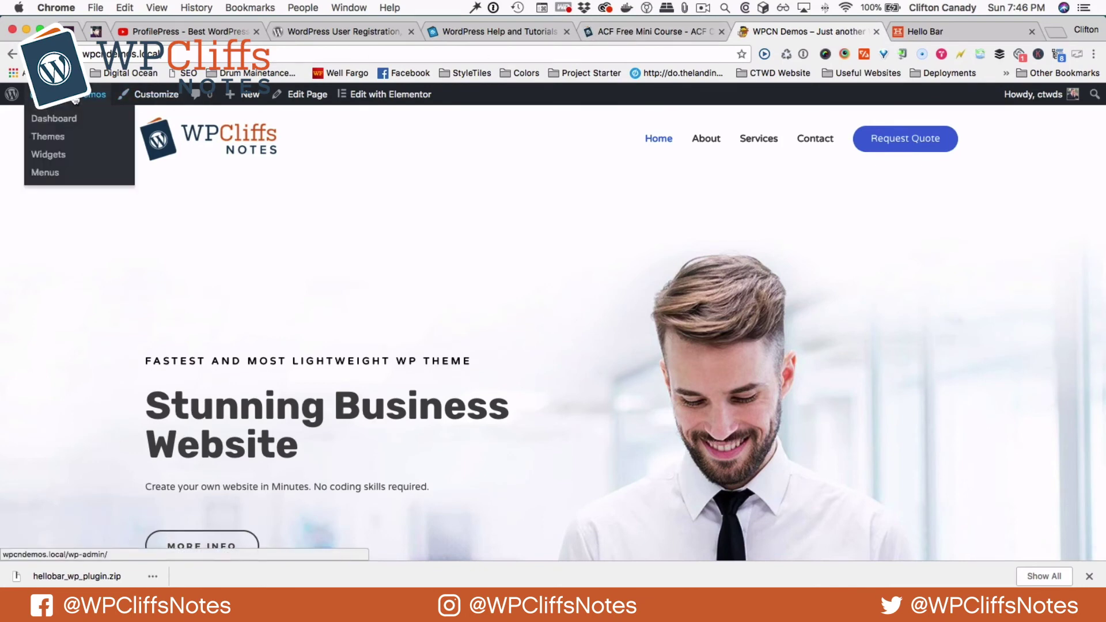
pyautogui.click(65, 103)
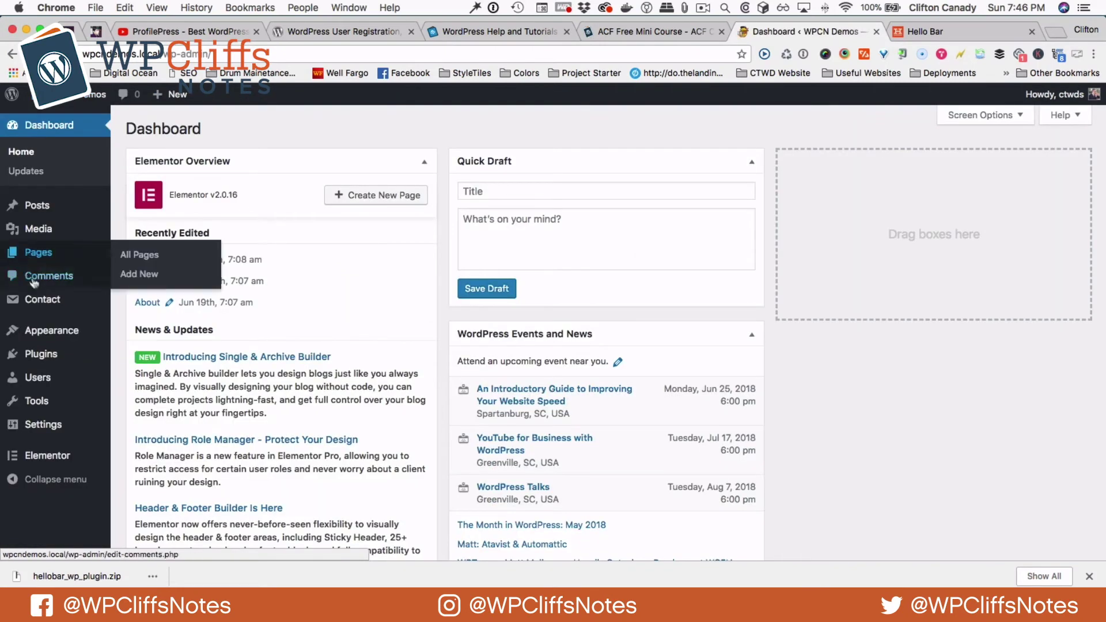
pyautogui.click(41, 357)
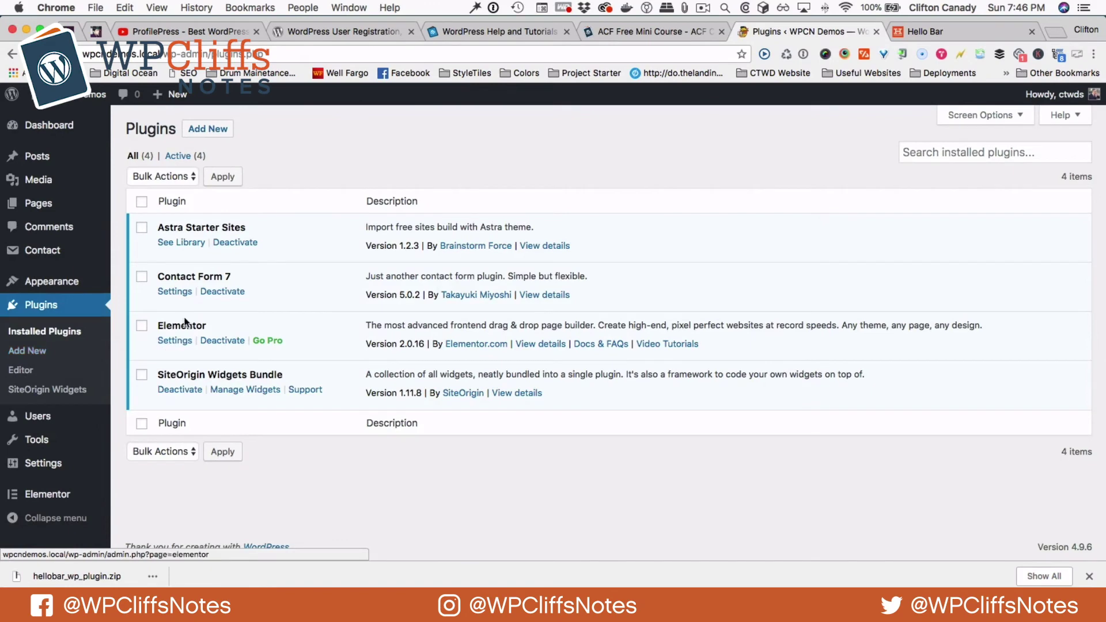
pyautogui.click(217, 139)
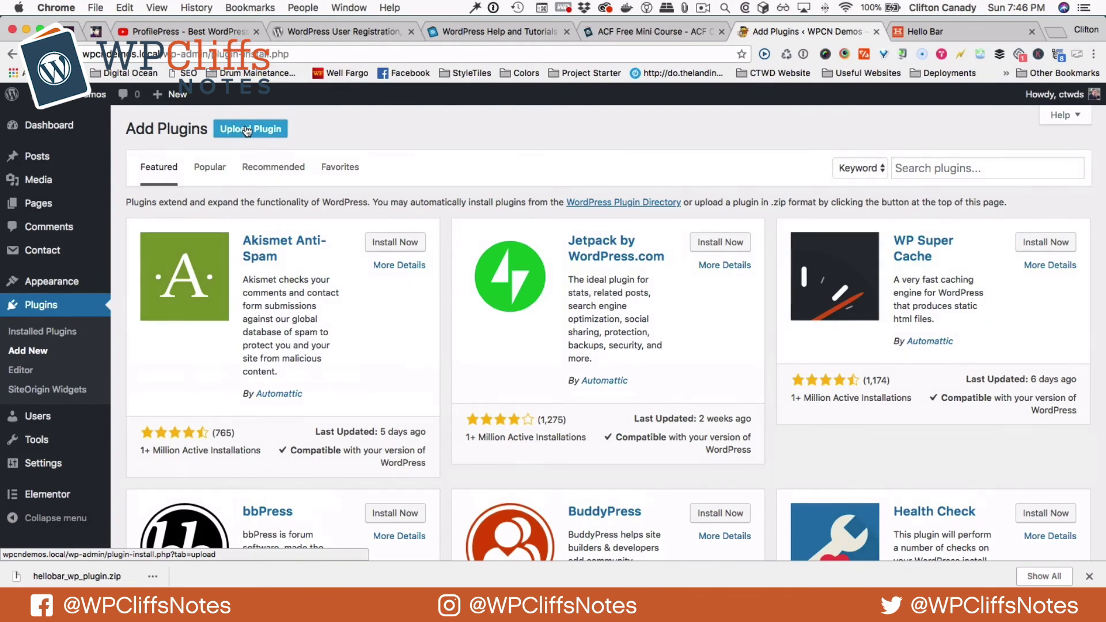
pyautogui.click(247, 130)
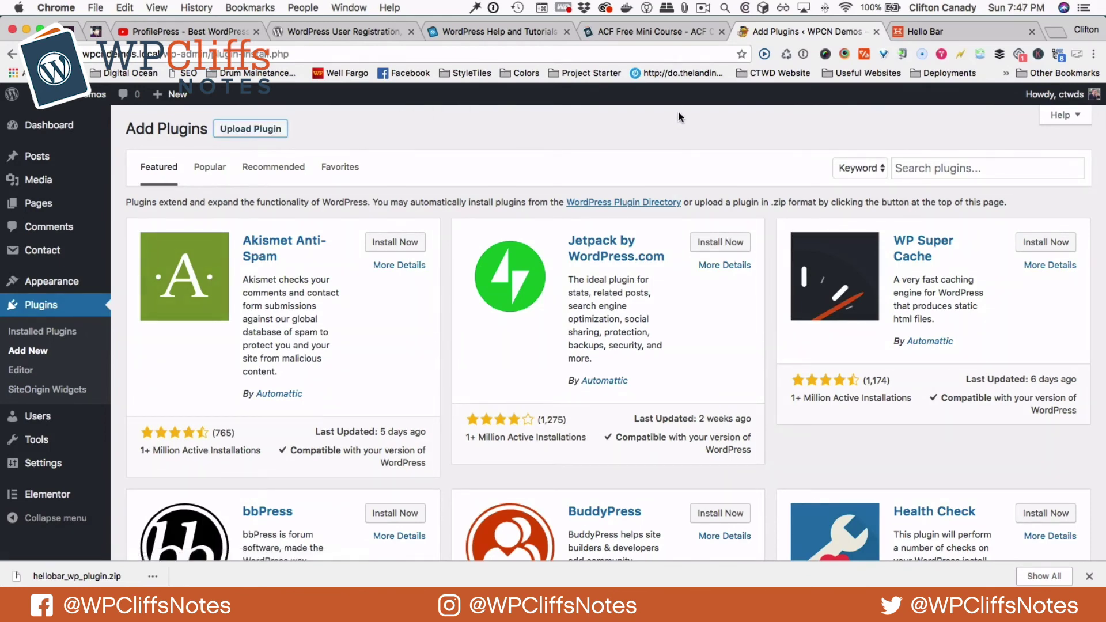
pyautogui.click(255, 131)
# - Upload hellobar_wp_plugin.zip from the Desktop, install it, and activate Hello Bar (Official)
pyautogui.click(487, 252)
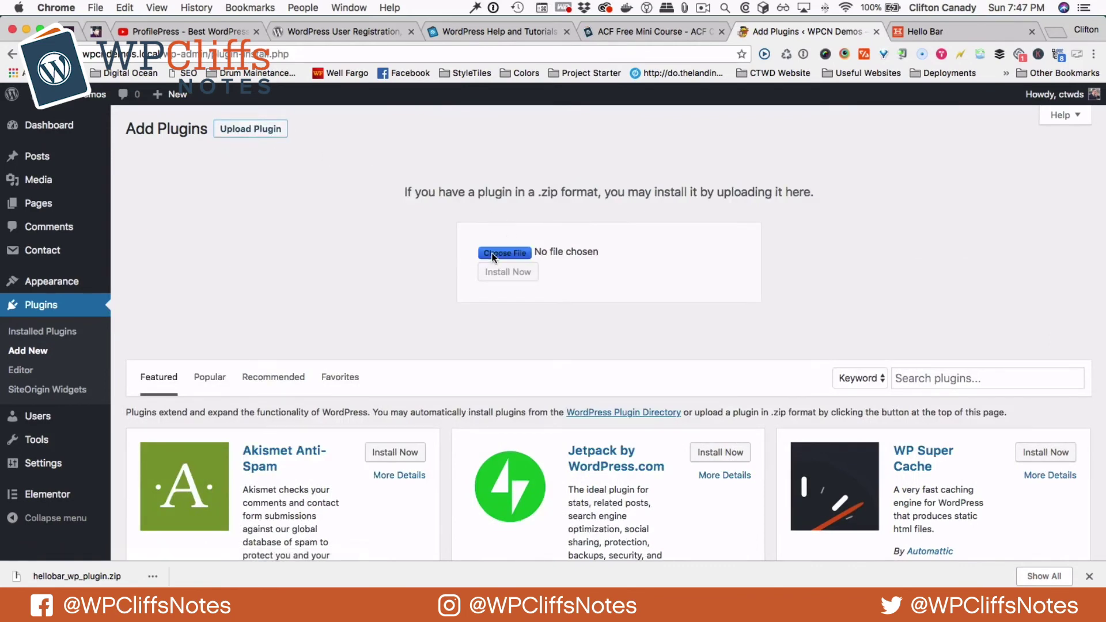
pyautogui.scroll(-5, 220, 355)
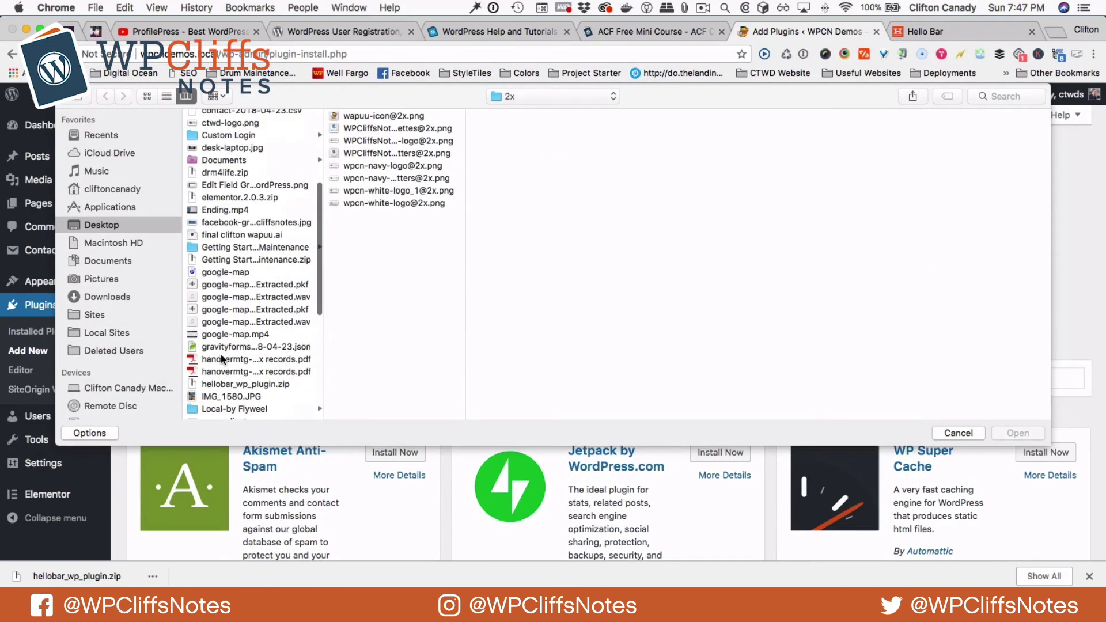
pyautogui.click(218, 383)
pyautogui.doubleClick(218, 382)
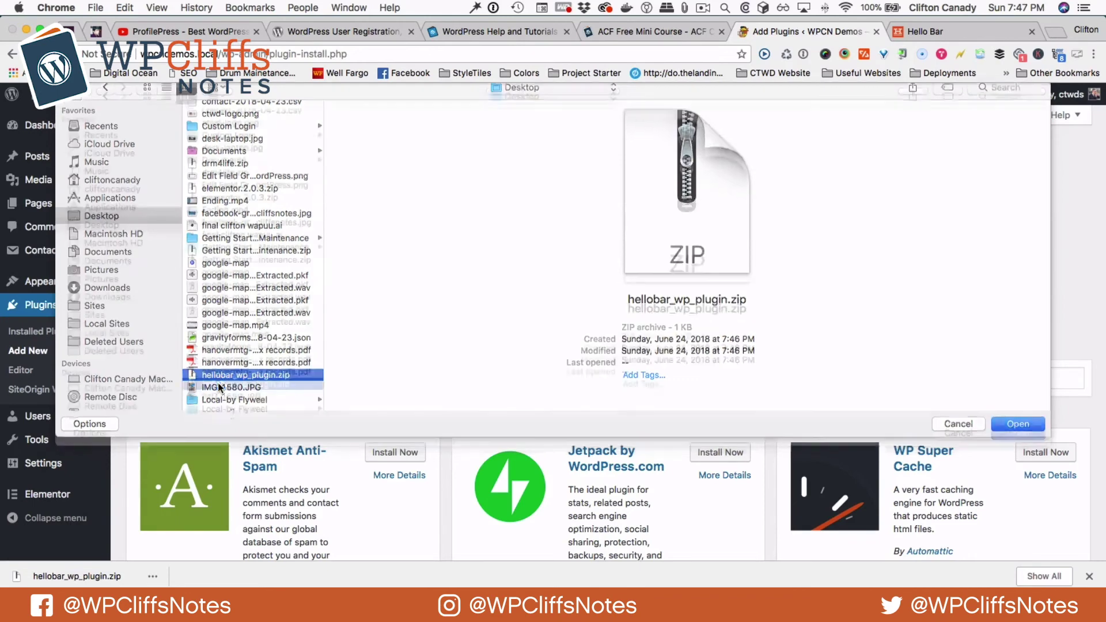
pyautogui.click(493, 274)
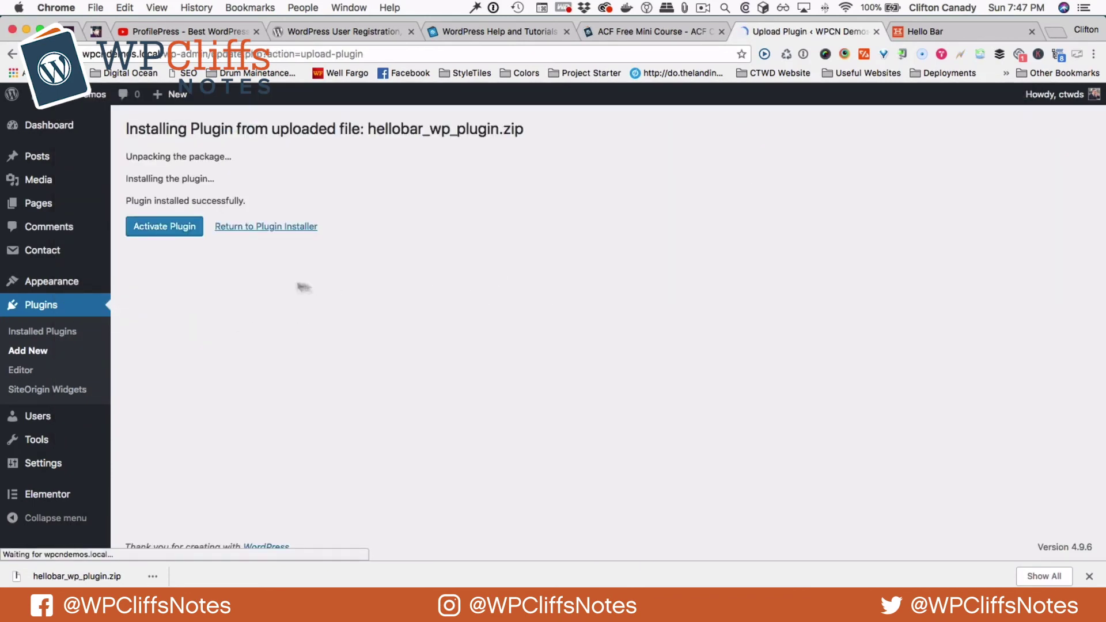
pyautogui.click(166, 227)
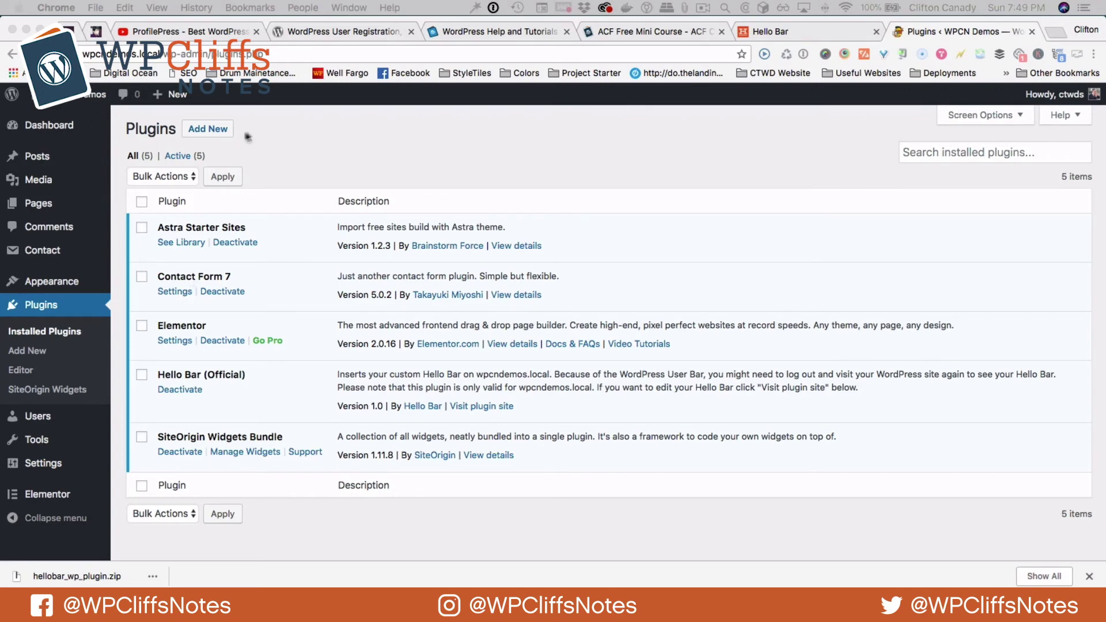
# - Visit the live WPCN Demos homepage and test the navy signup bar's email field
pyautogui.click(270, 137)
pyautogui.moveTo(92, 94)
pyautogui.click(49, 118)
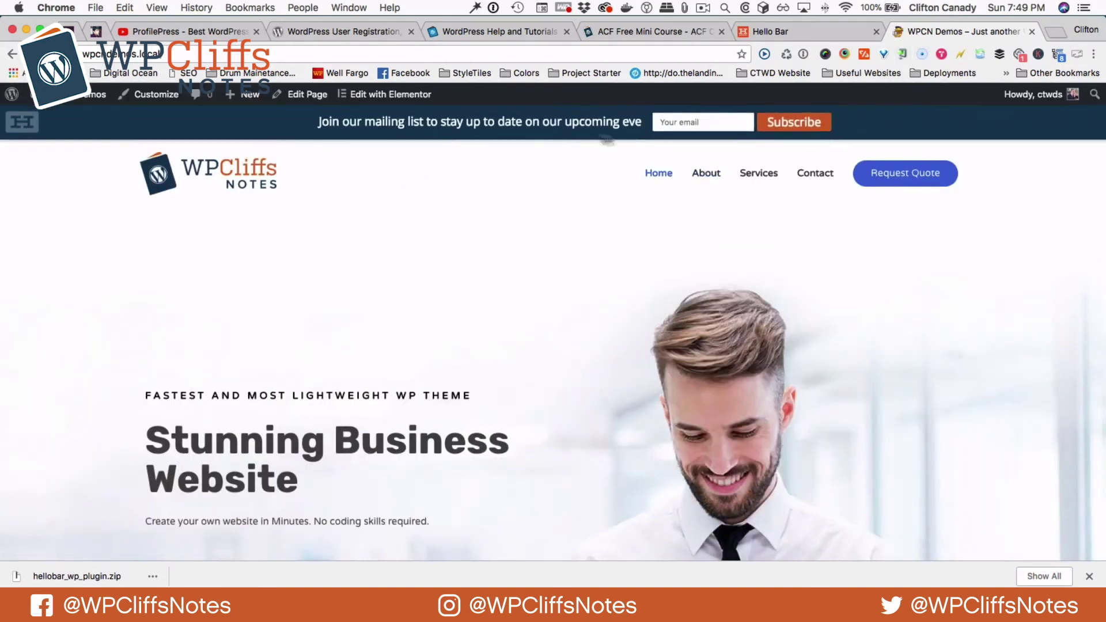
pyautogui.click(694, 126)
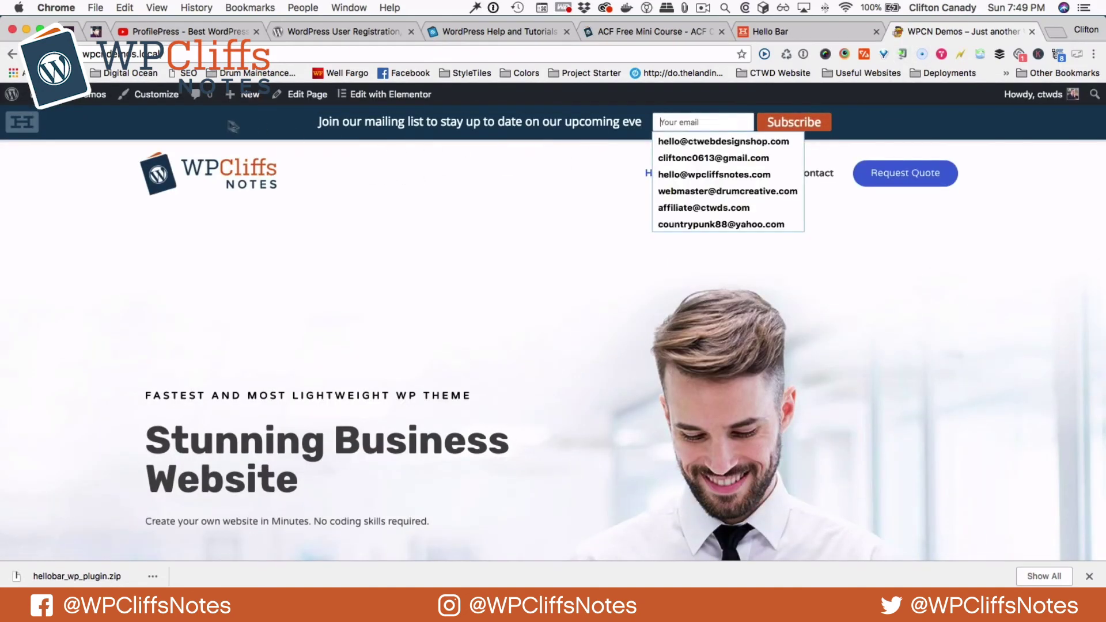